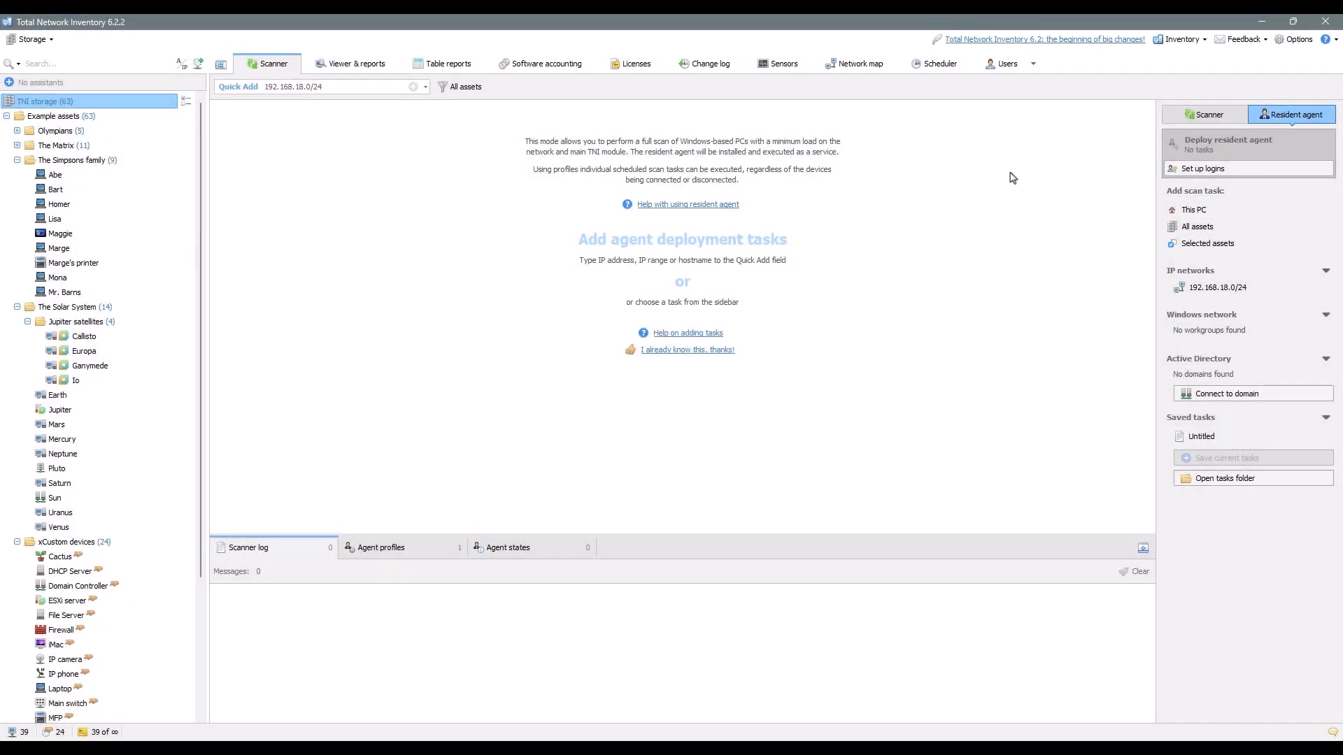
Step: Open the common fields and review their values for the Bart, Homer and Lisa assets
left_click(1032, 63)
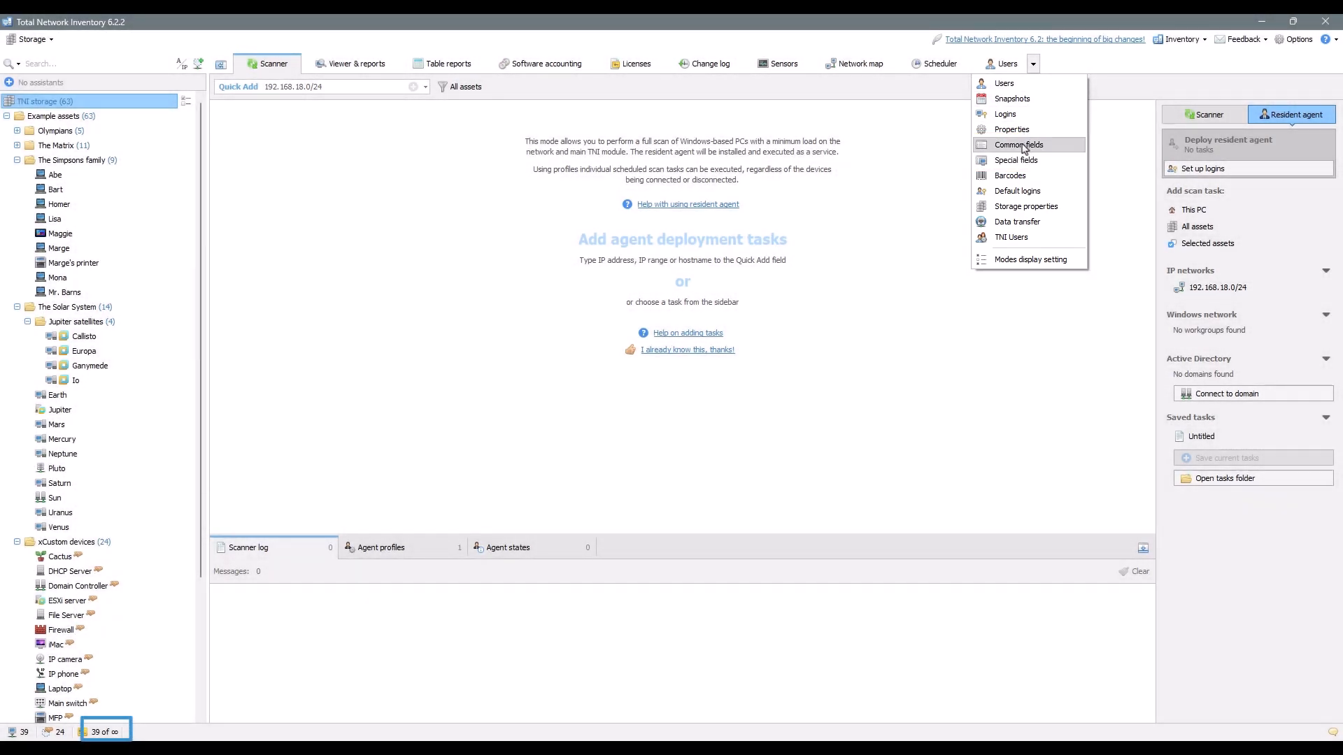
left_click(1024, 148)
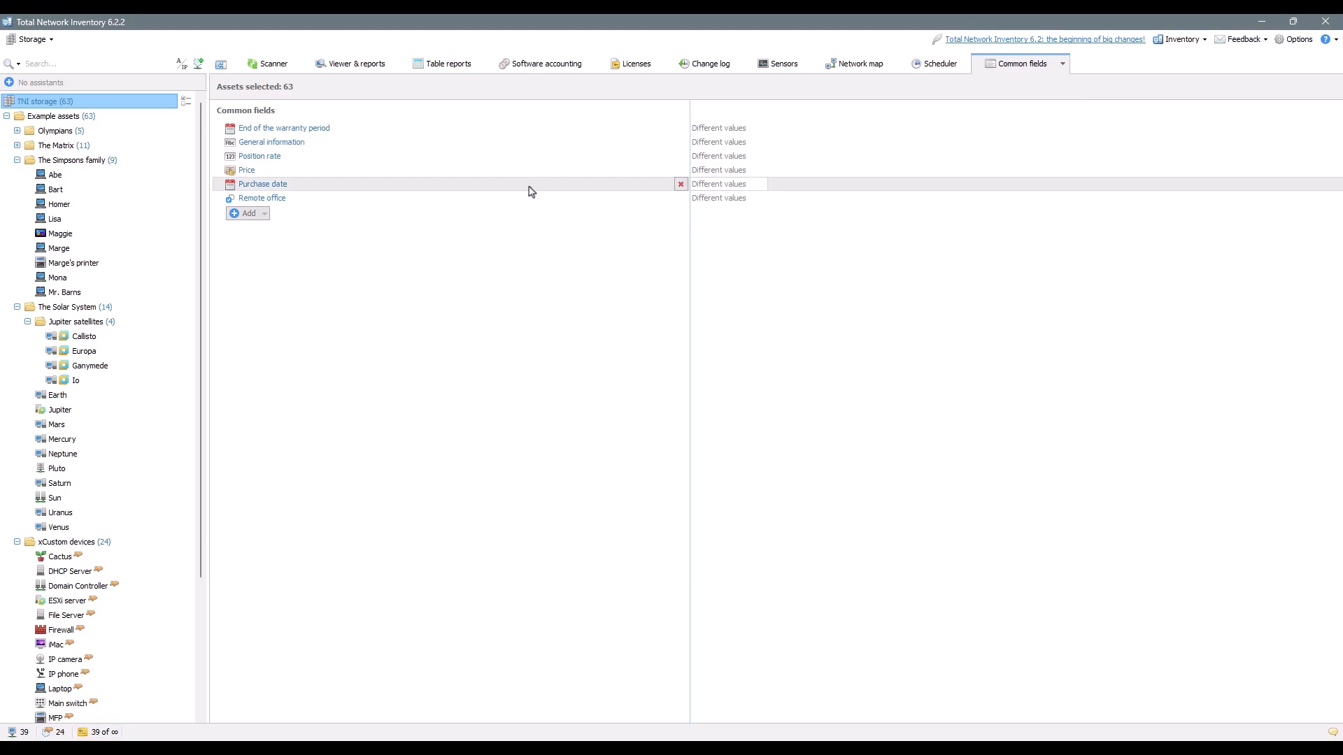
left_click(102, 189)
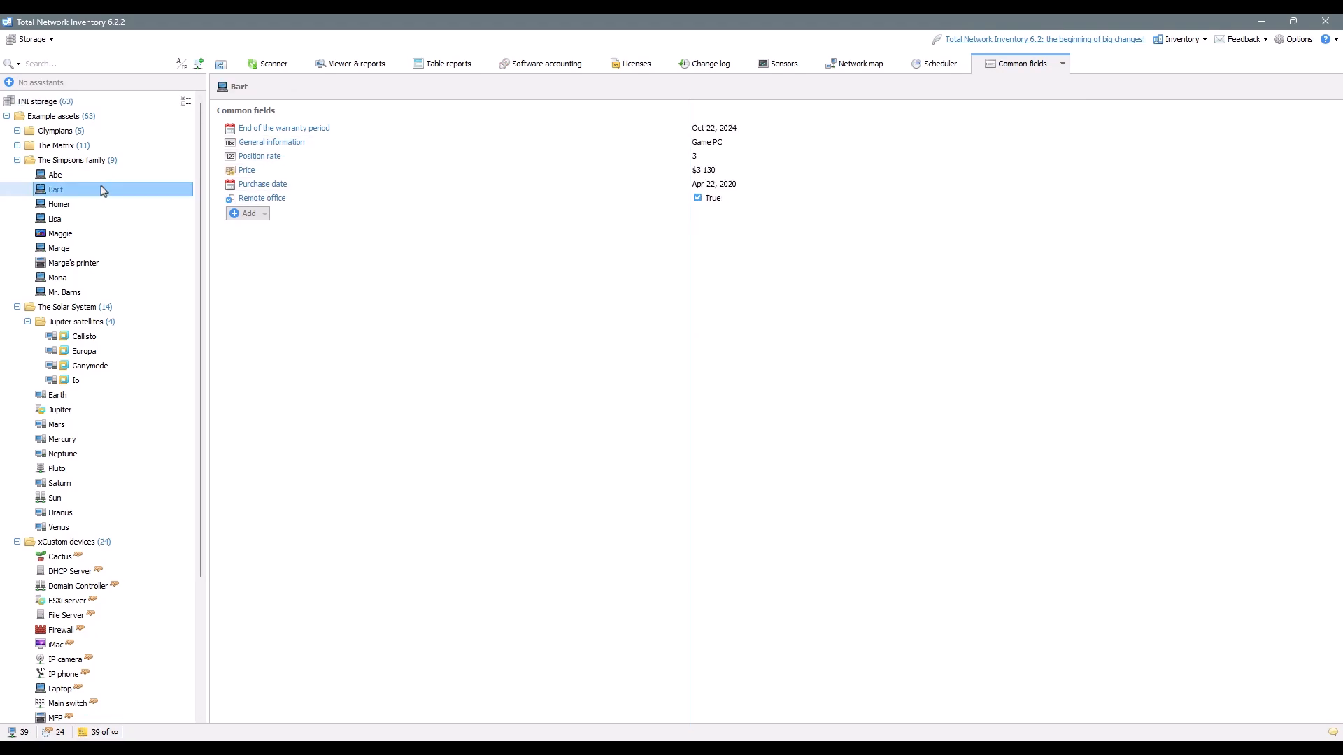
left_click(97, 205)
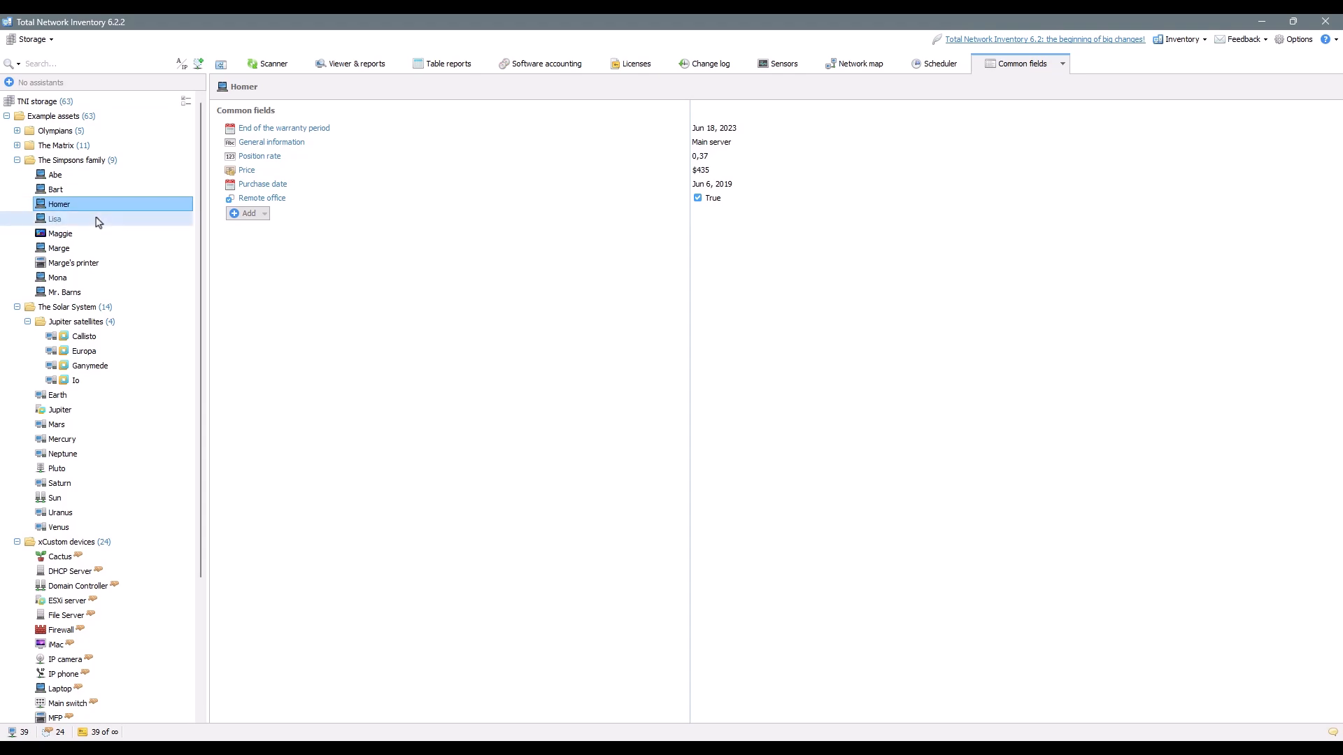
left_click(98, 219)
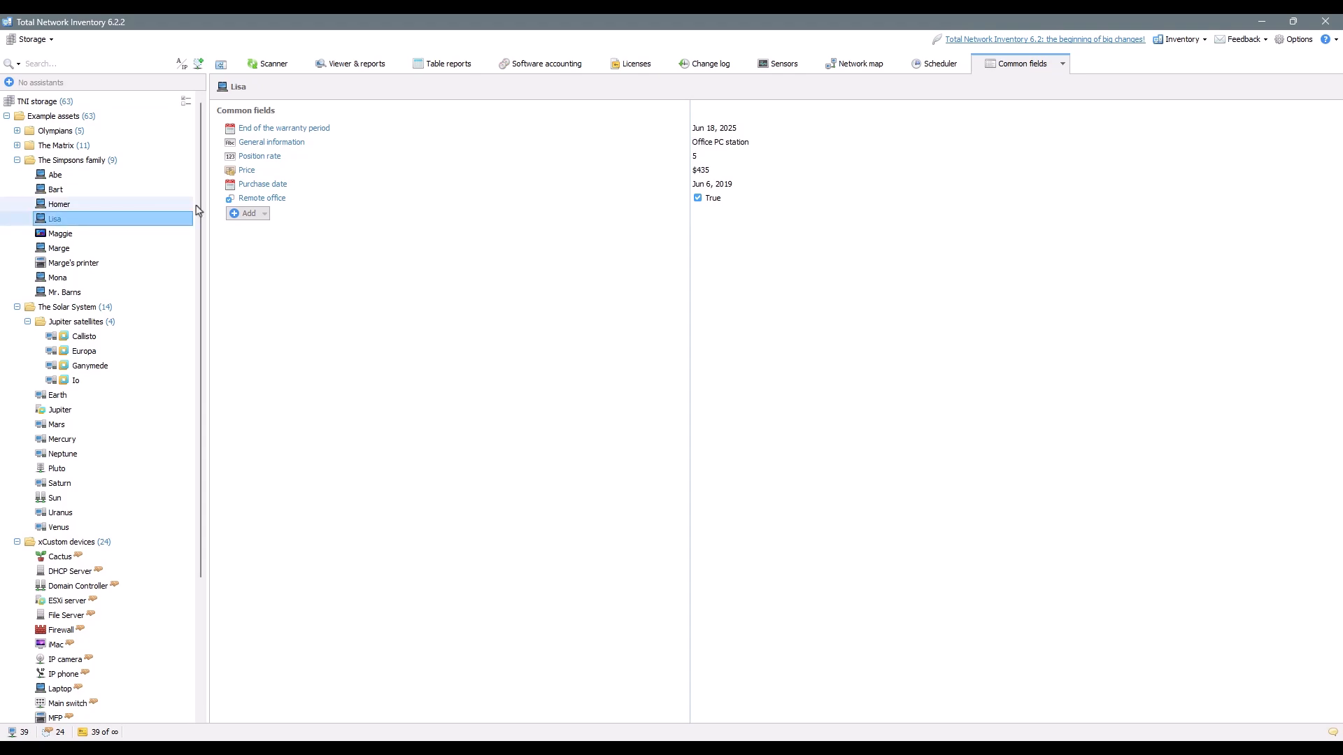
Step: Review the special fields of the Lisa, Homer and Bart assets
left_click(1059, 71)
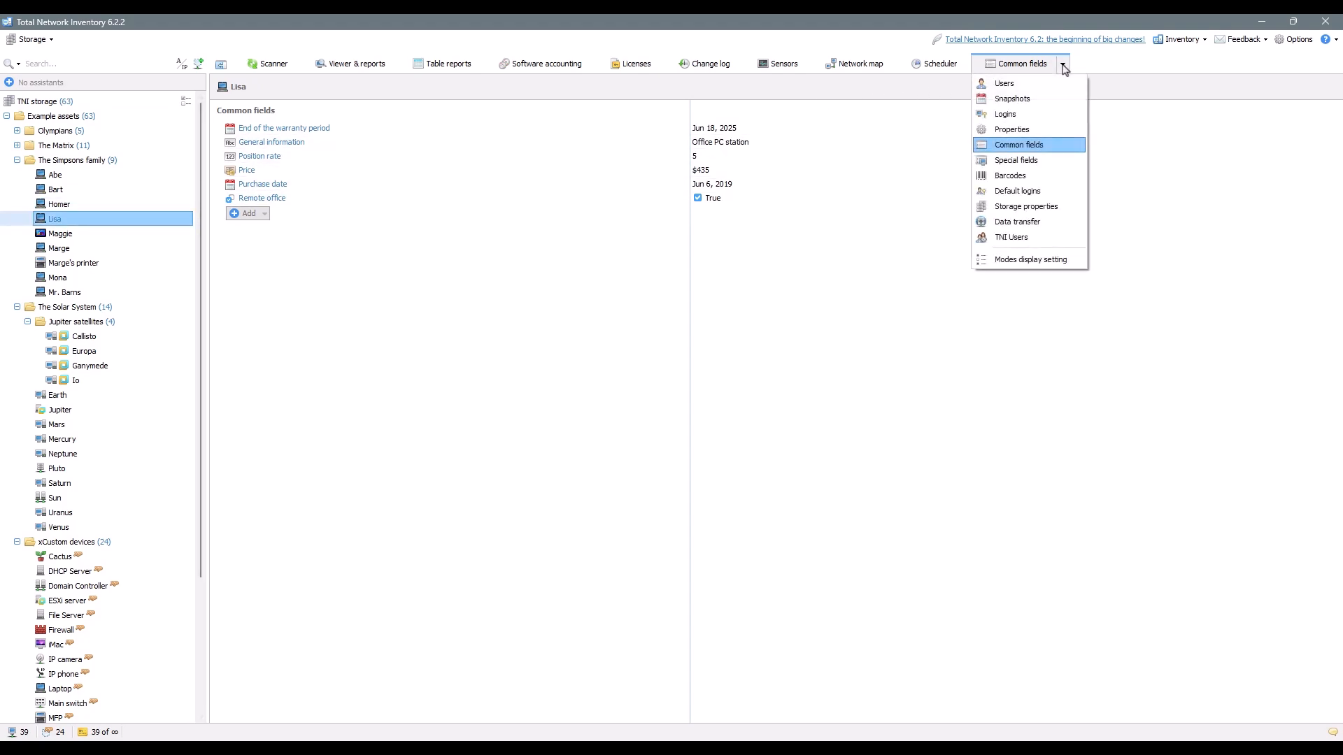
left_click(1040, 160)
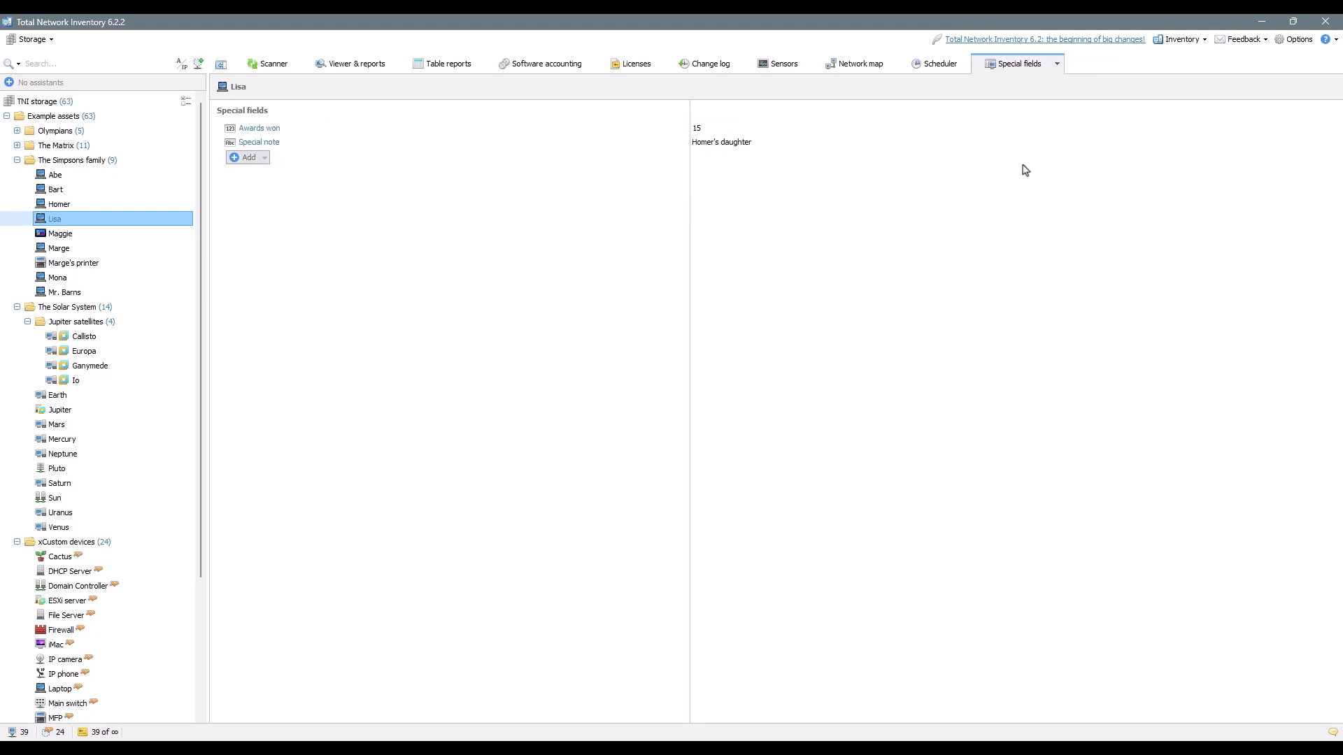
left_click(100, 202)
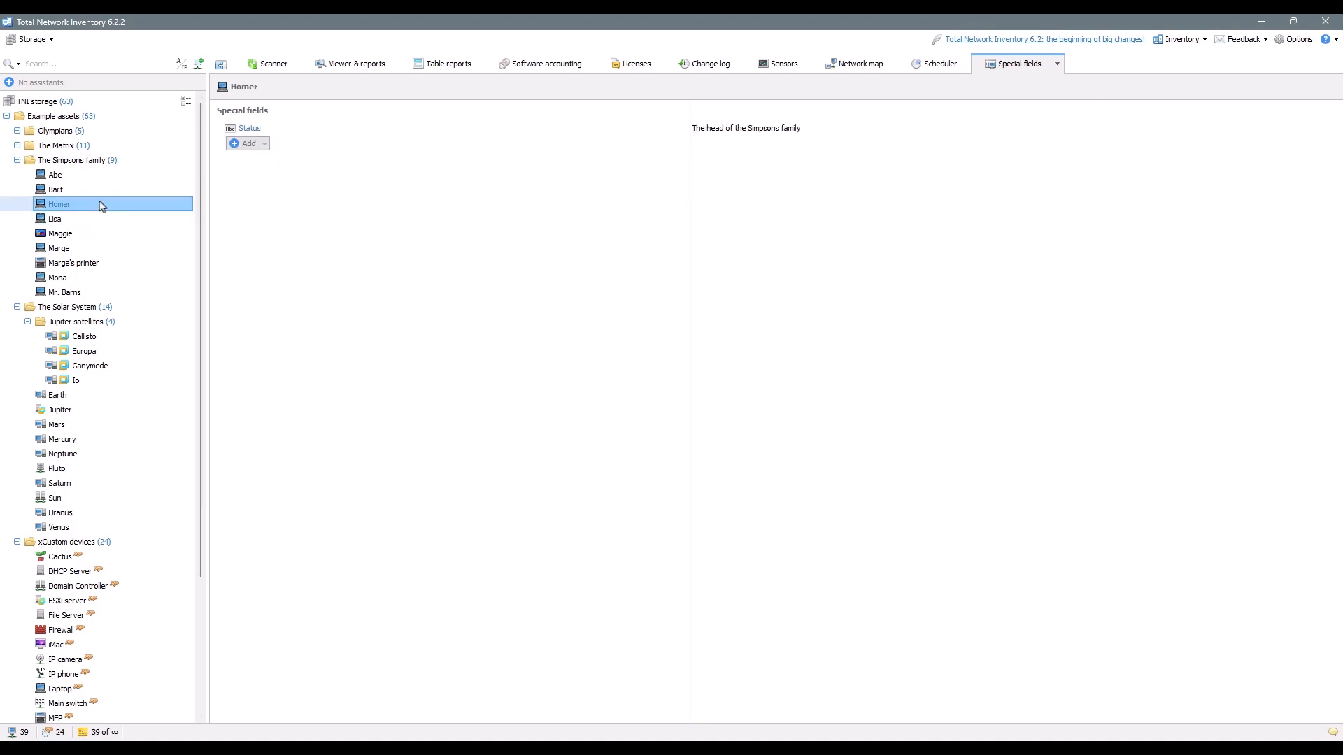
left_click(102, 192)
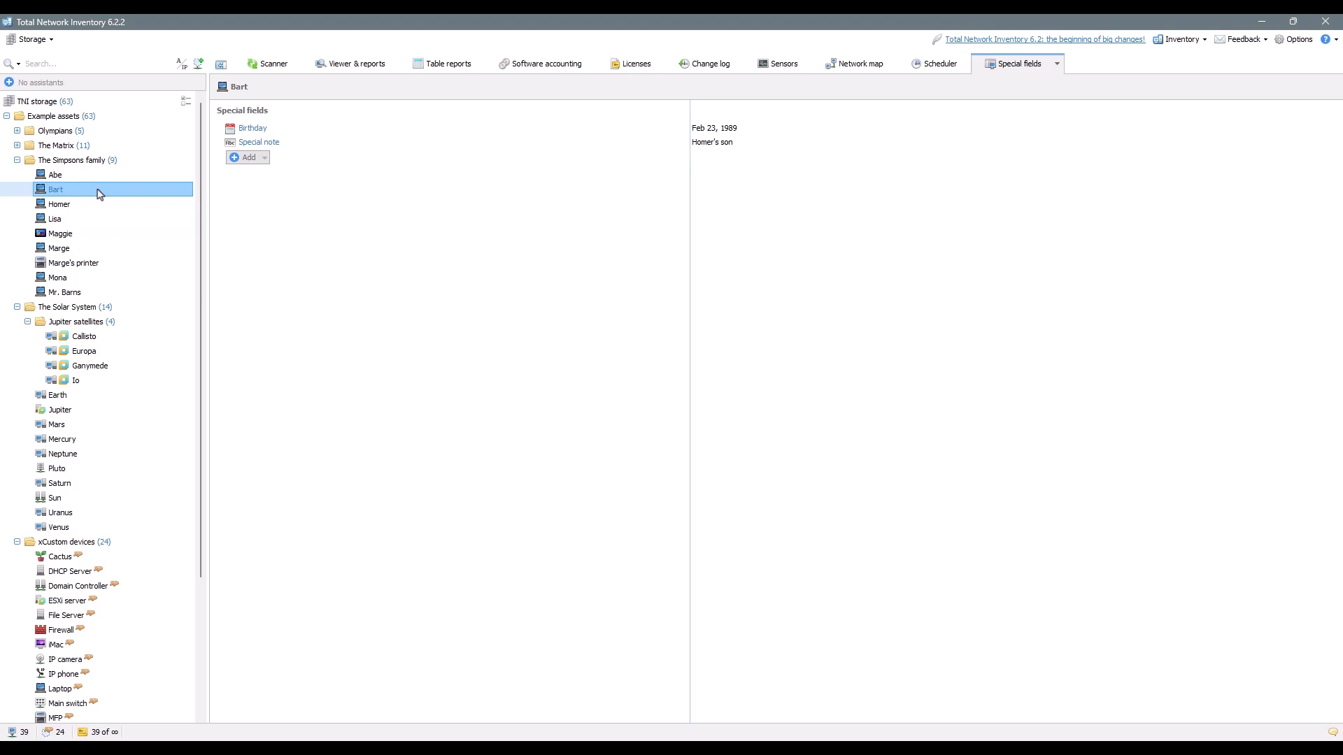
Step: Return to Bart's common fields and list the field types that can be added
left_click(1057, 64)
left_click(1044, 146)
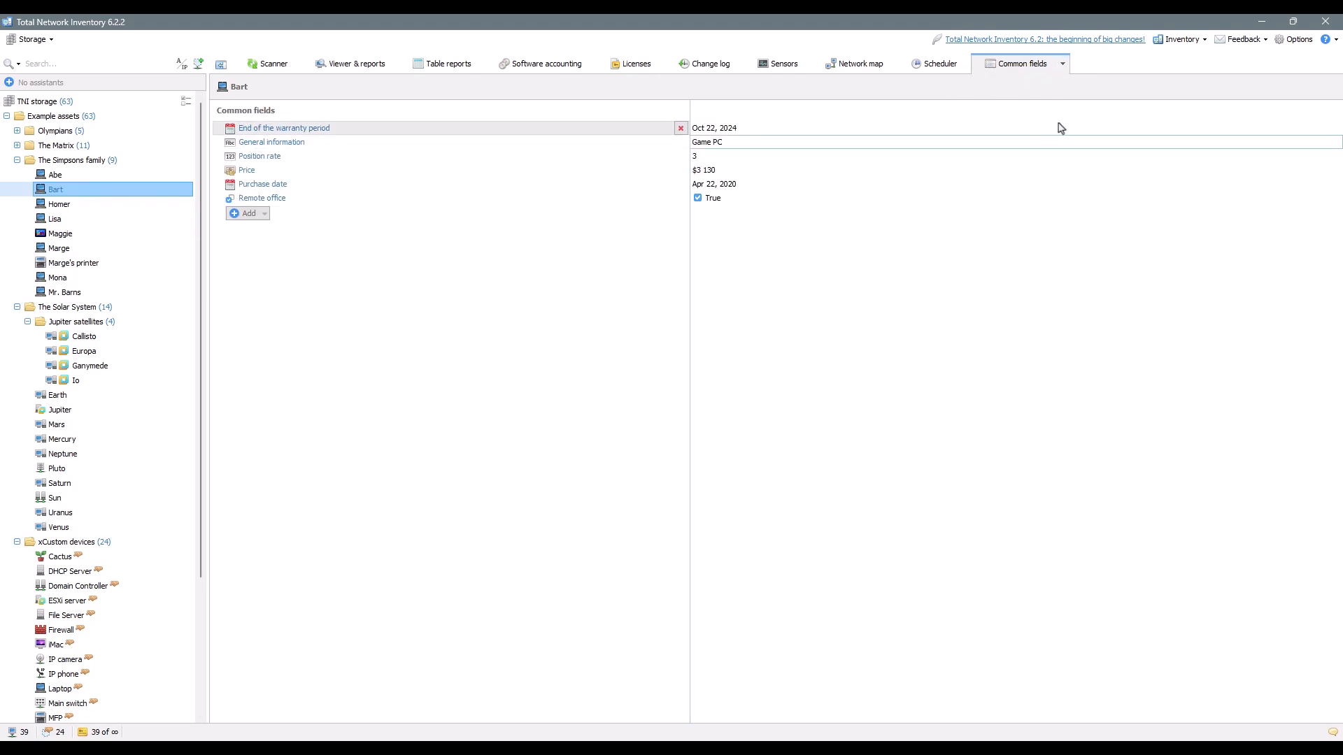
left_click(265, 216)
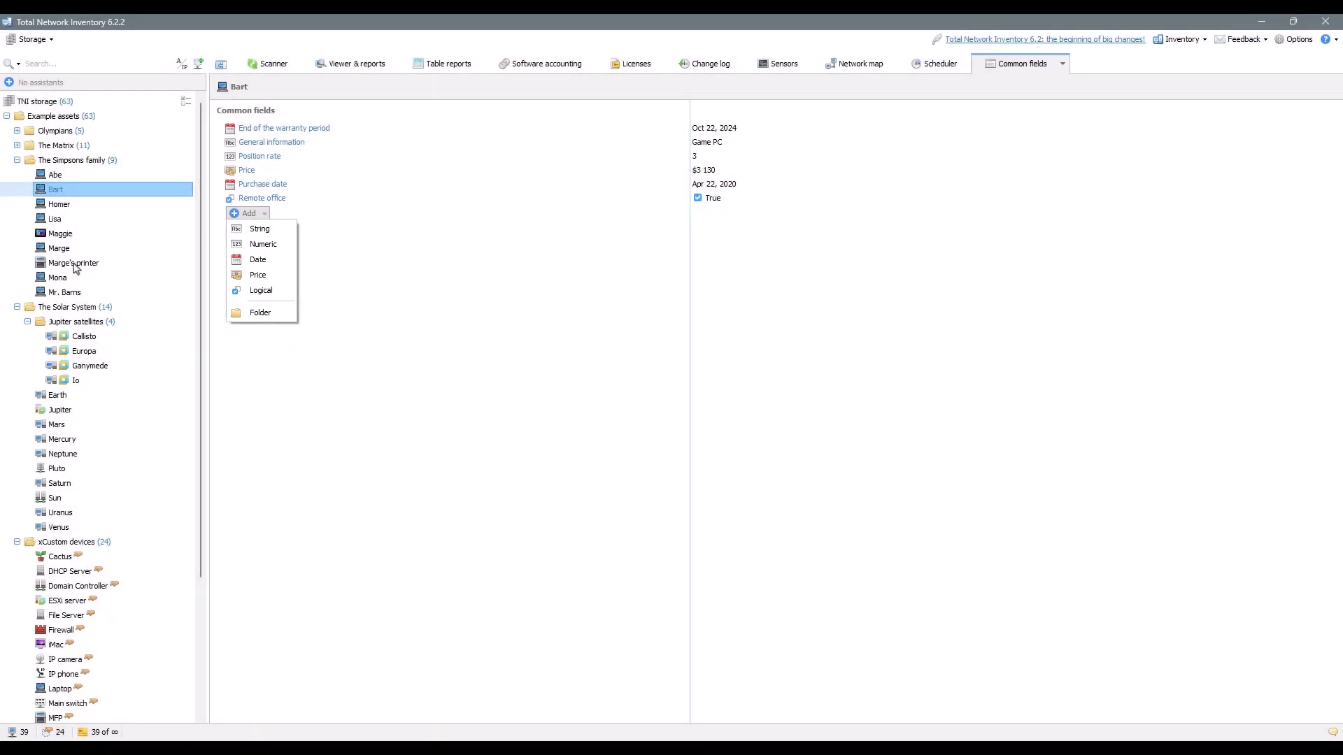
Step: Add an SNMP-String common field for Marge's printer with OID .1.3.6.1.2.1.43.11.1.1.6.1.1, name it Cartridge type, and apply the changes
left_click(76, 266)
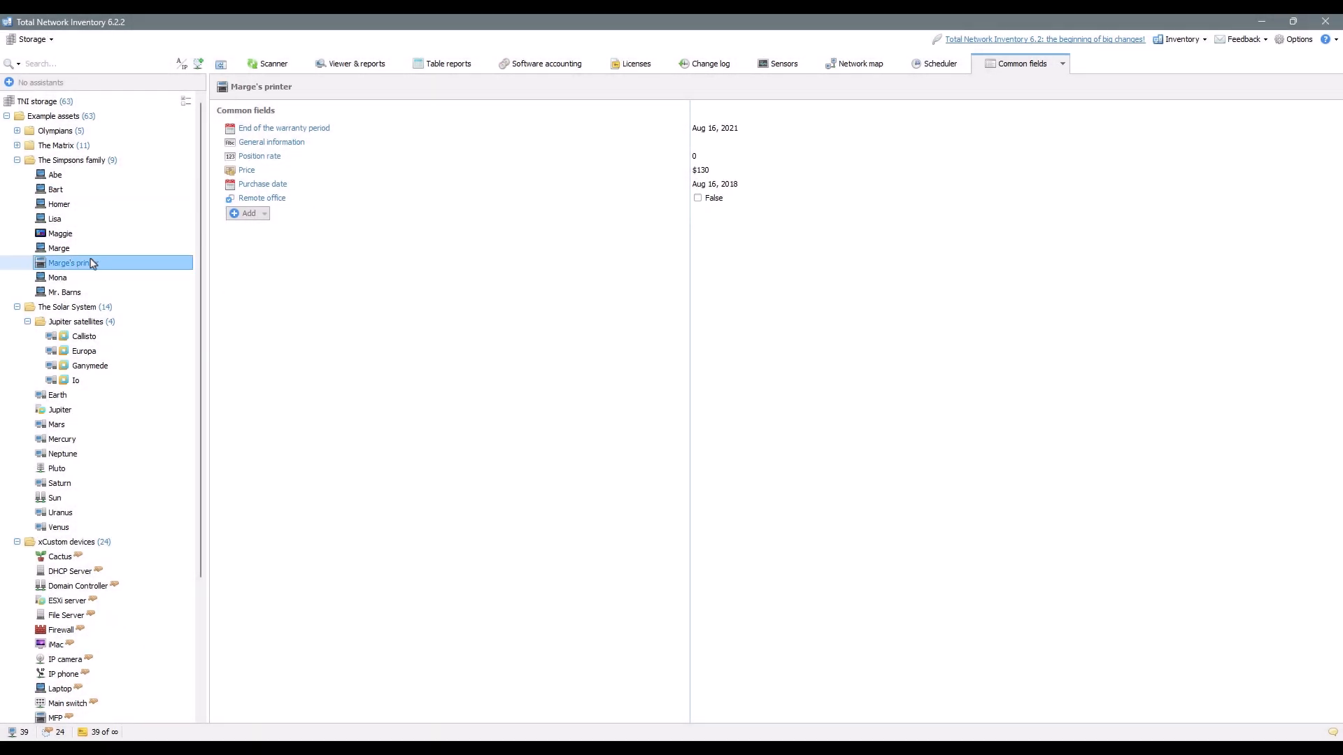
left_click(265, 214)
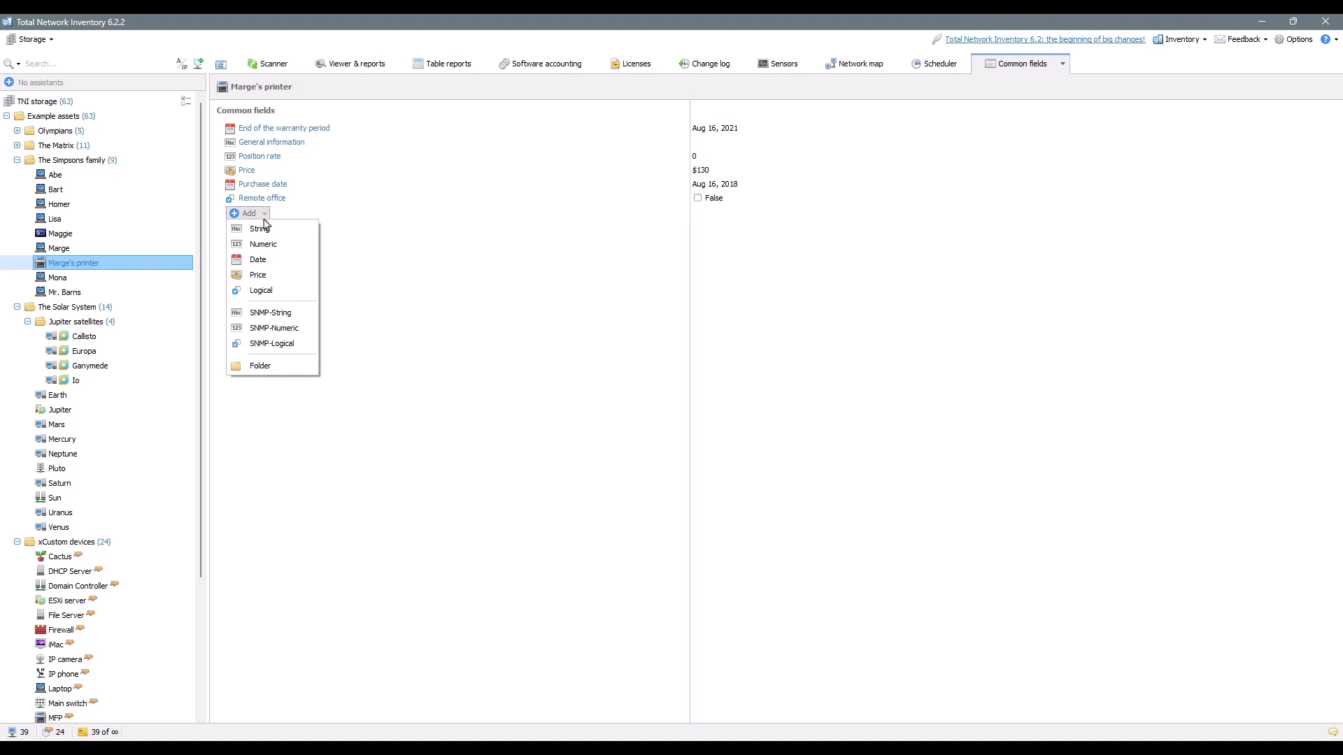
left_click(282, 314)
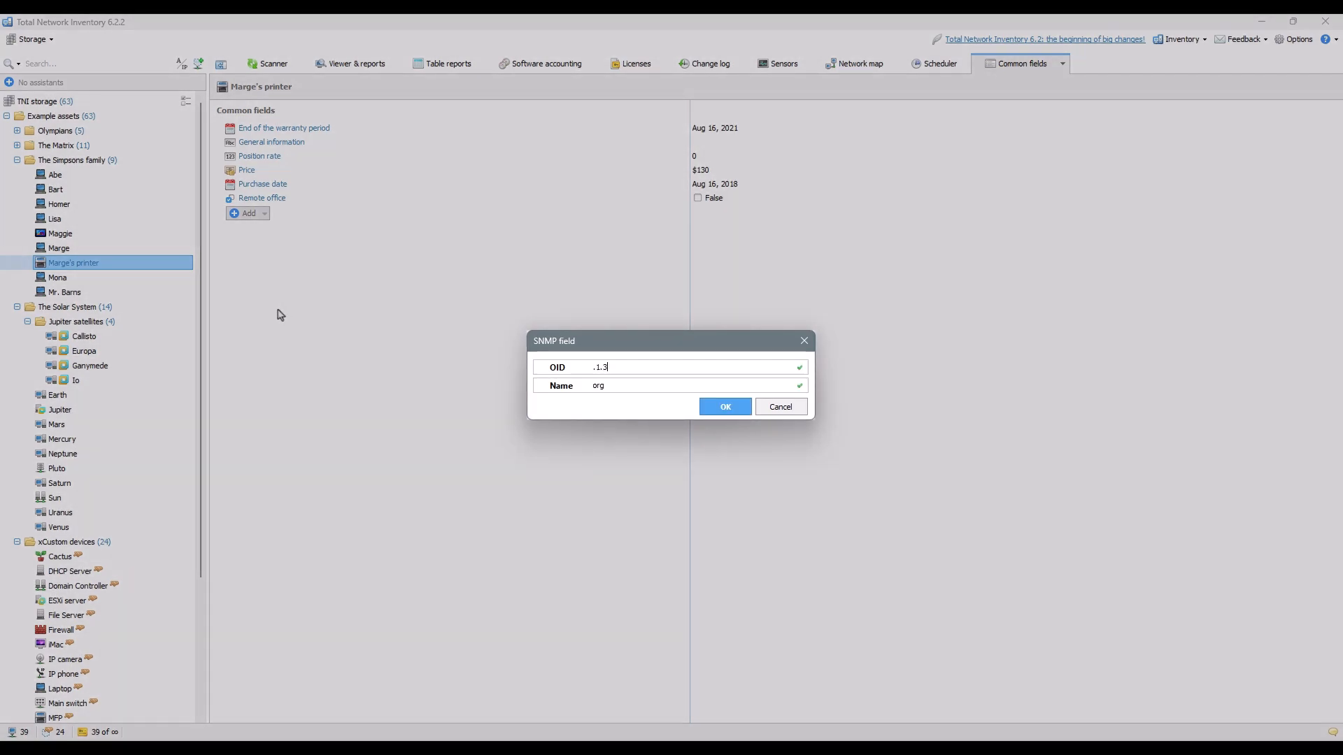
type(".1.2.1.43.1")
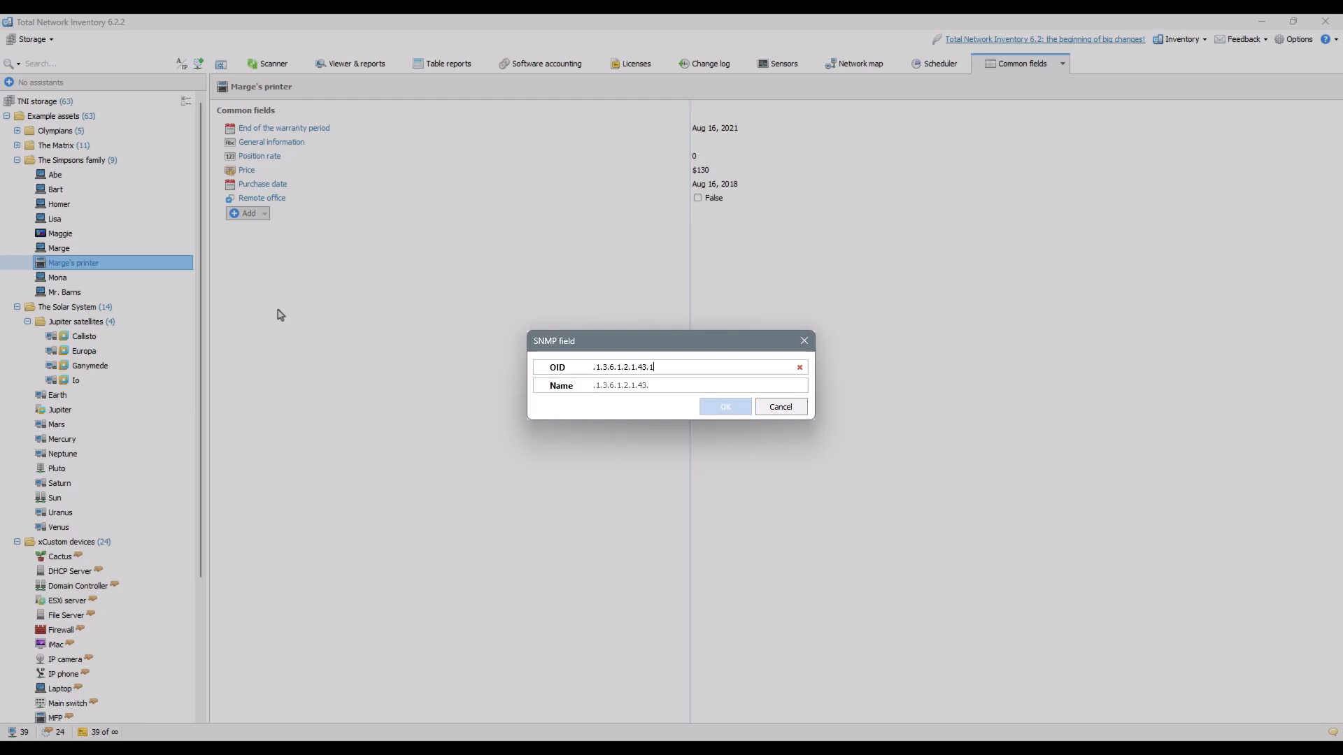
type("1.1.1.6.1.1")
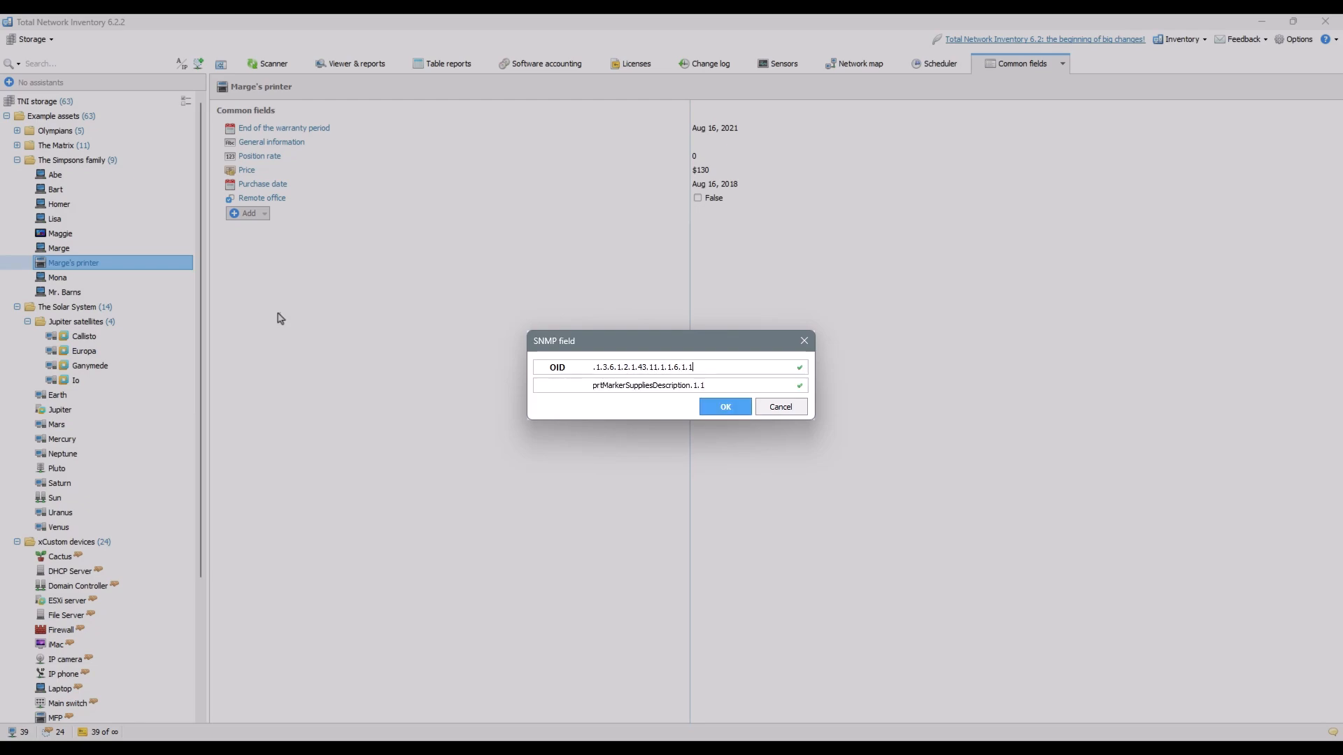
left_click(731, 387)
key("ctrl+a")
type("Car")
left_click(724, 407)
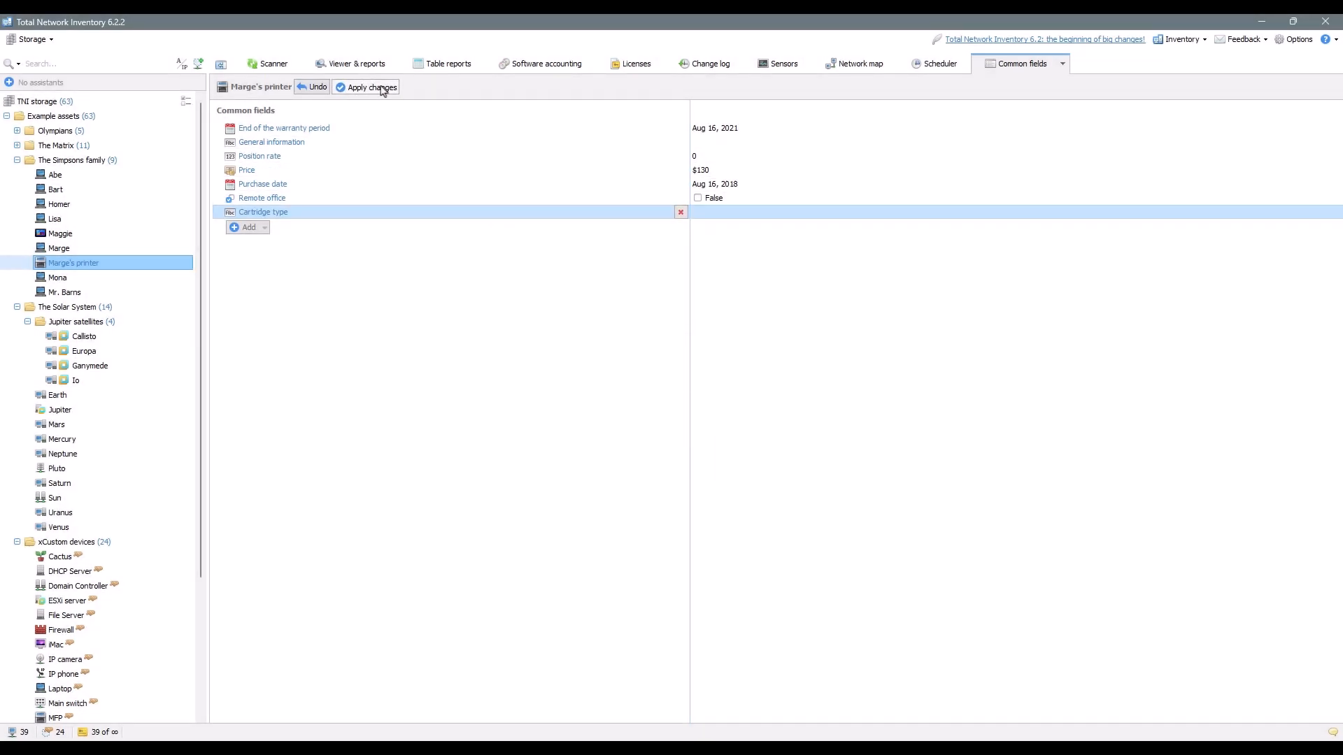
left_click(382, 88)
Step: View the custom information report for Marge's printer, filter it by "Cart", and clear the filter
left_click(371, 65)
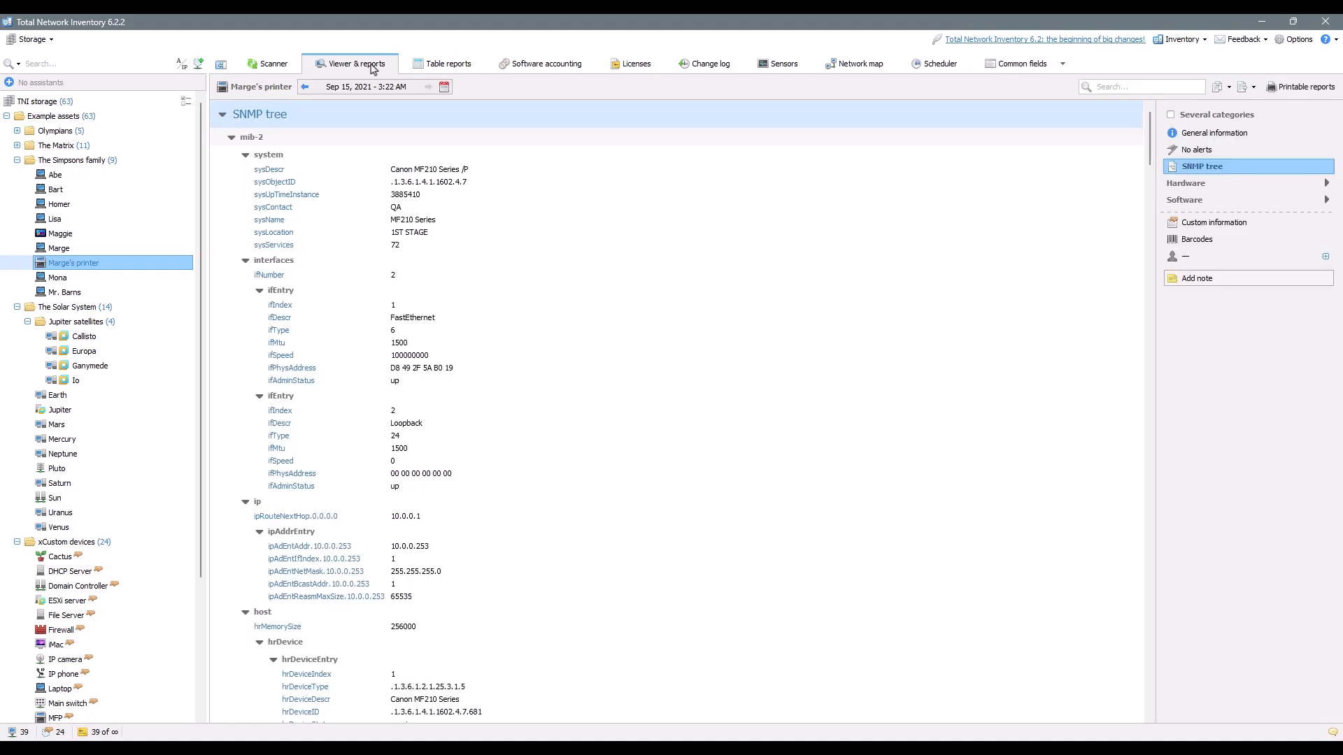
left_click(1178, 224)
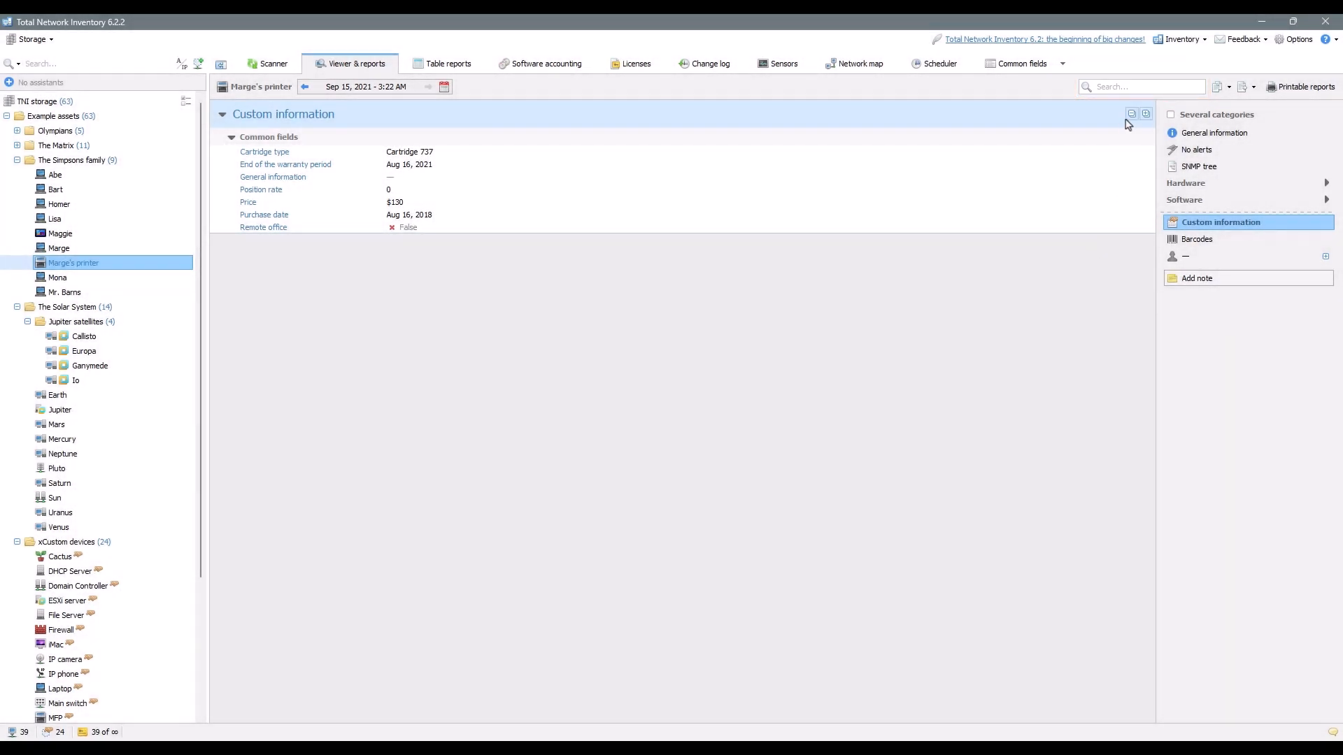
left_click(1136, 87)
type("Cart")
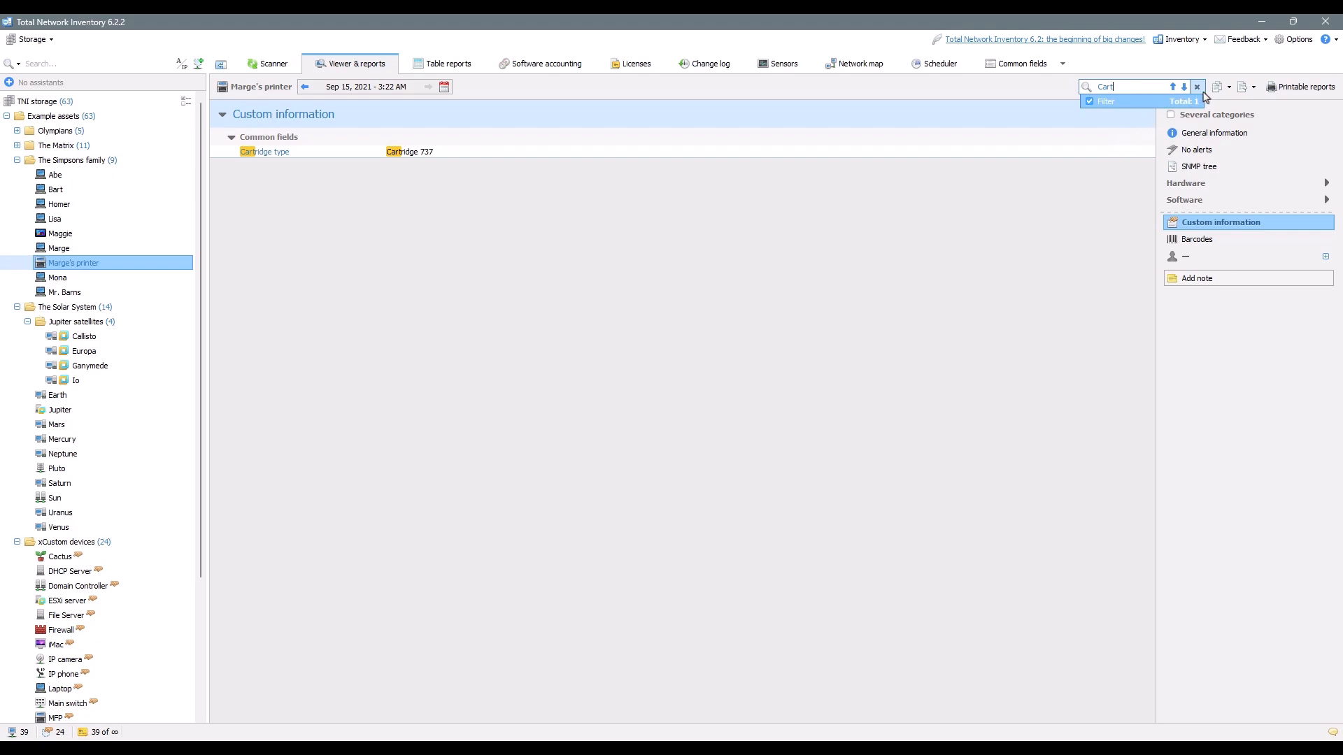
left_click(1196, 87)
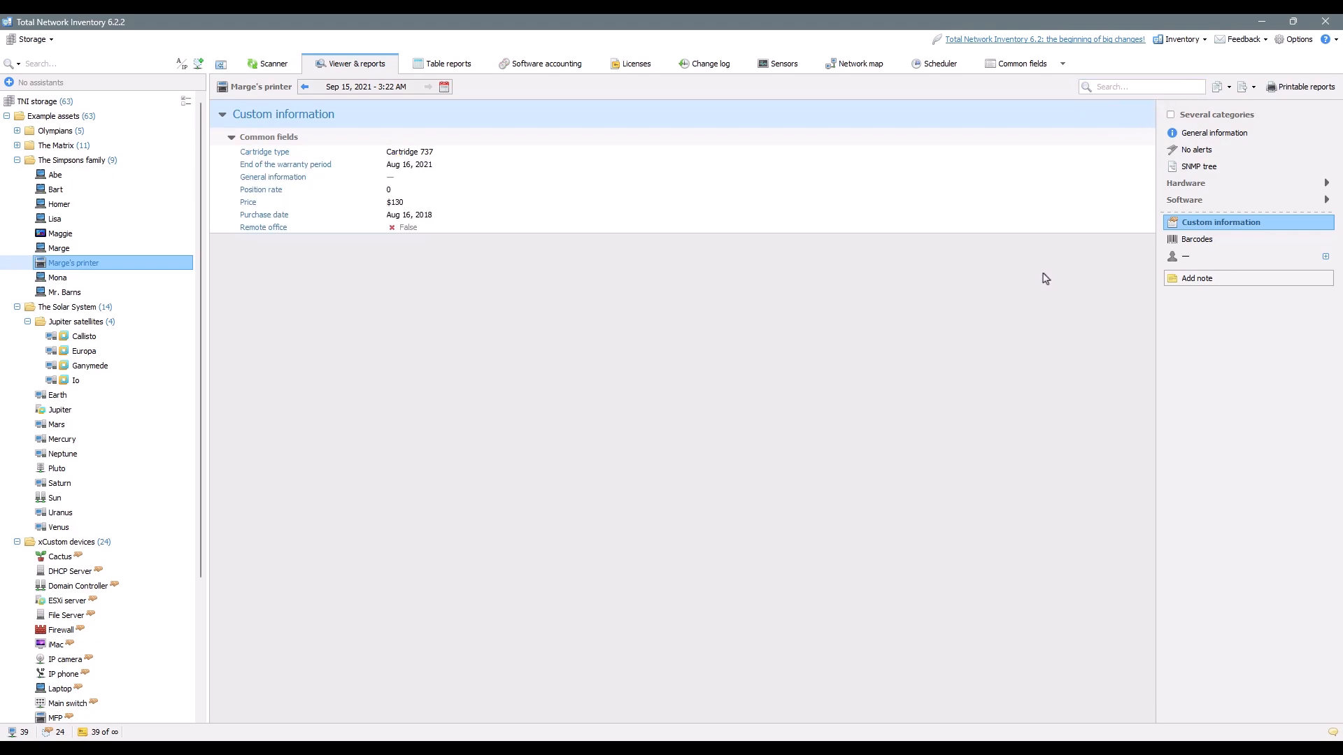
Step: Delete the Cartridge type common field, apply the change, and refresh the custom information report
left_click(1022, 65)
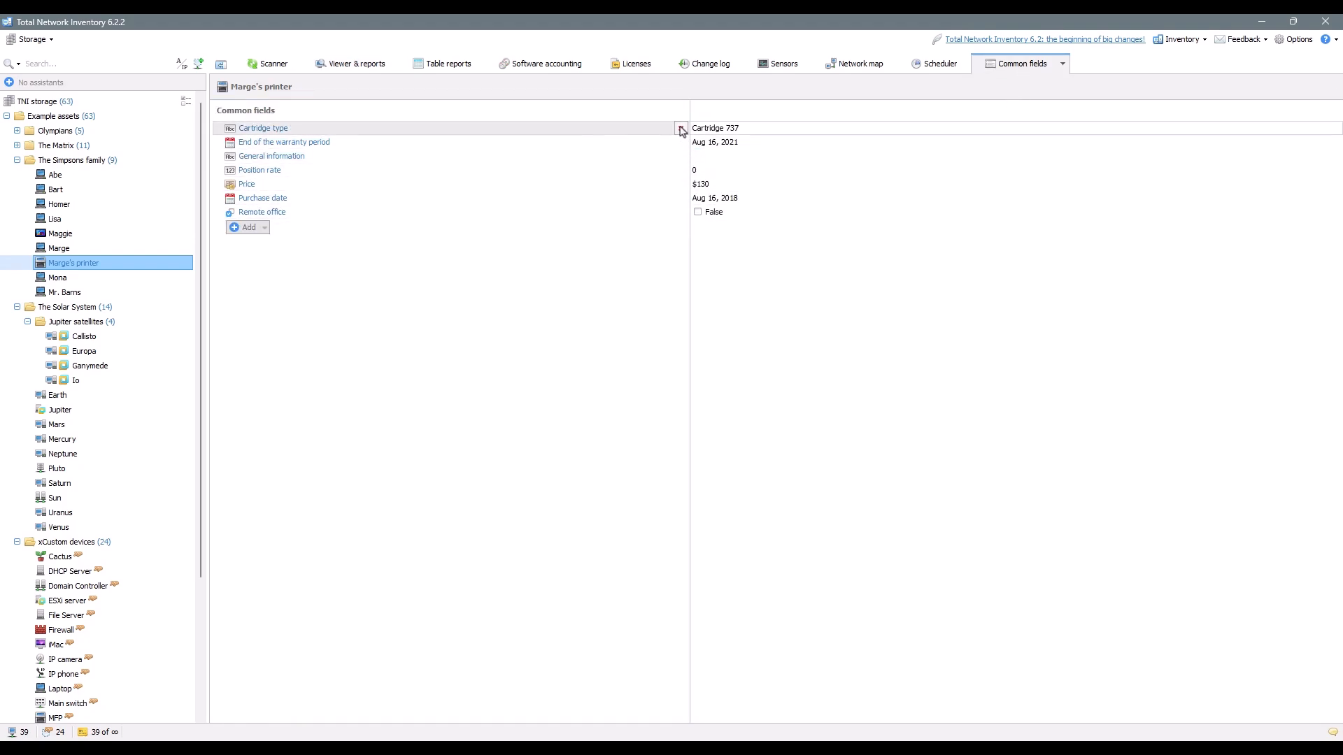
left_click(665, 128)
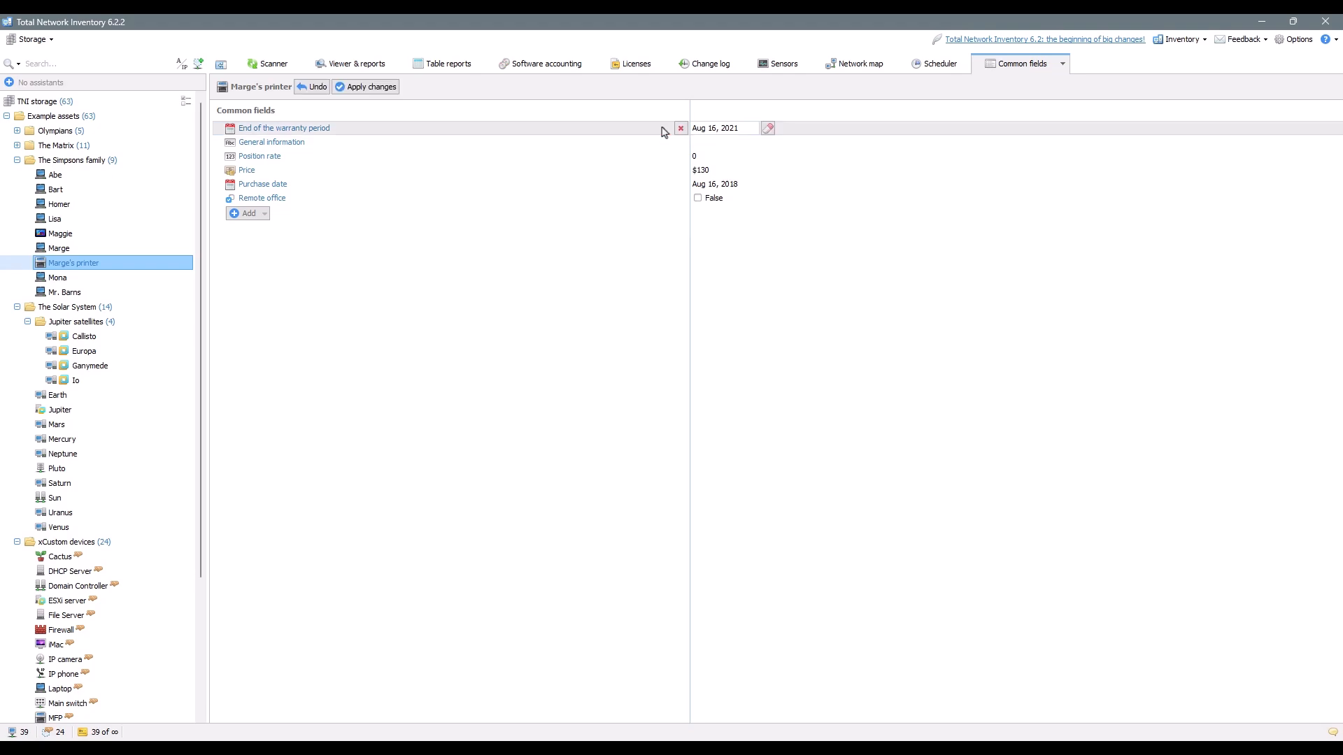
left_click(390, 89)
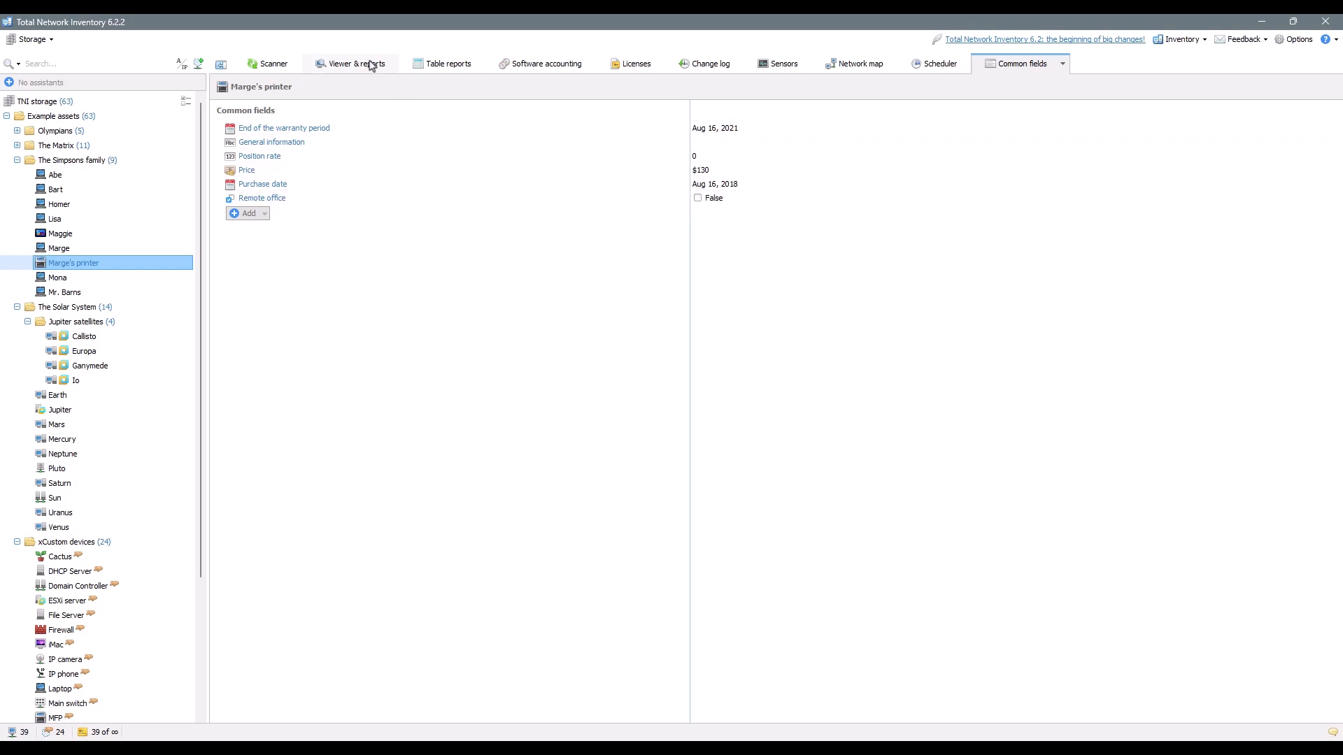
left_click(368, 64)
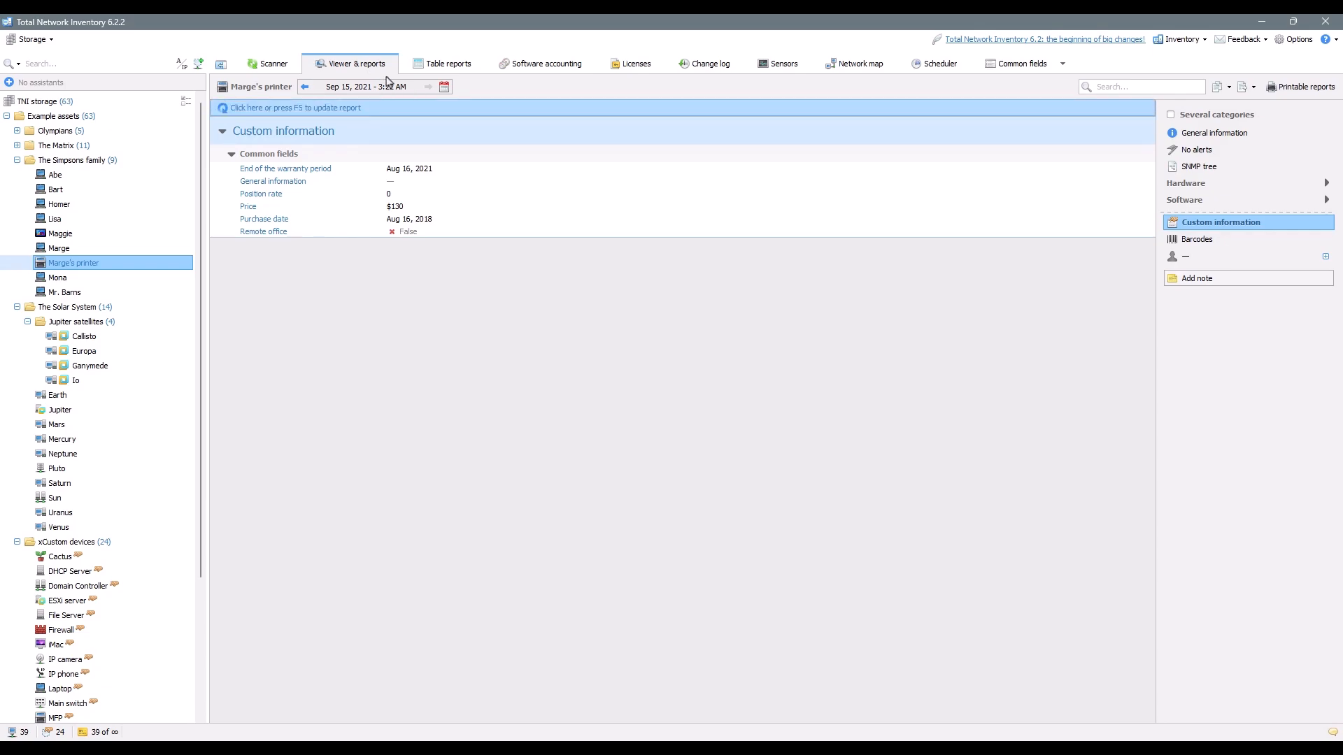
left_click(424, 112)
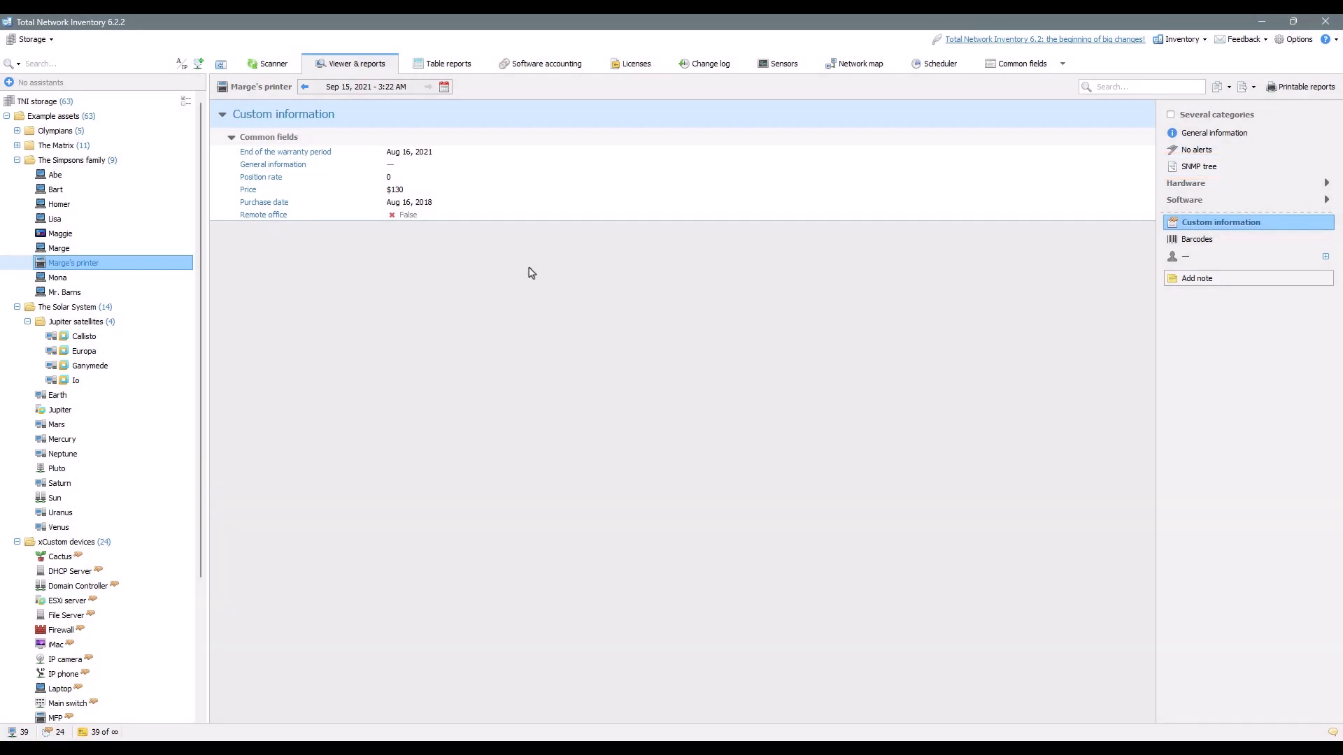
Step: Add the SNMP tree entry prtMarkerSuppliesDescription.1.1 of Marge's printer to common fields as a text field named Cartridge type
left_click(1180, 168)
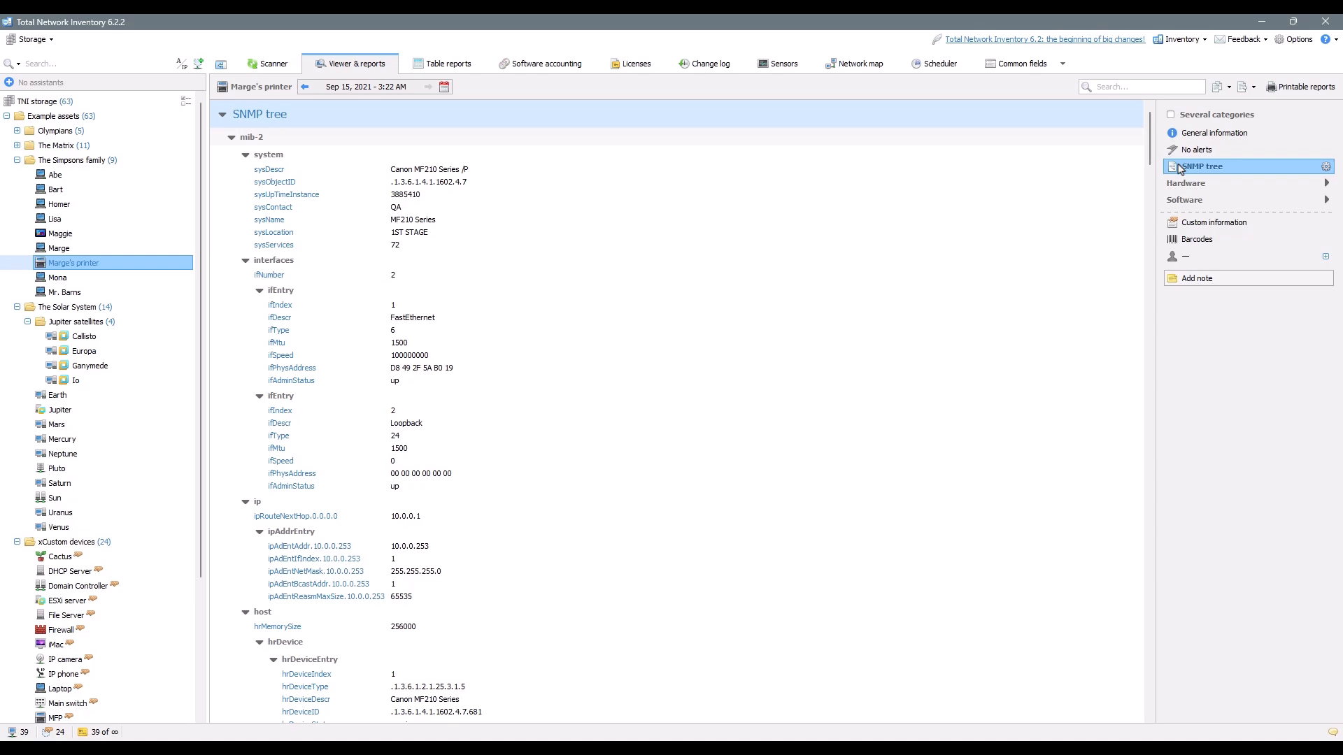
left_click_drag(1150, 158, 1156, 291)
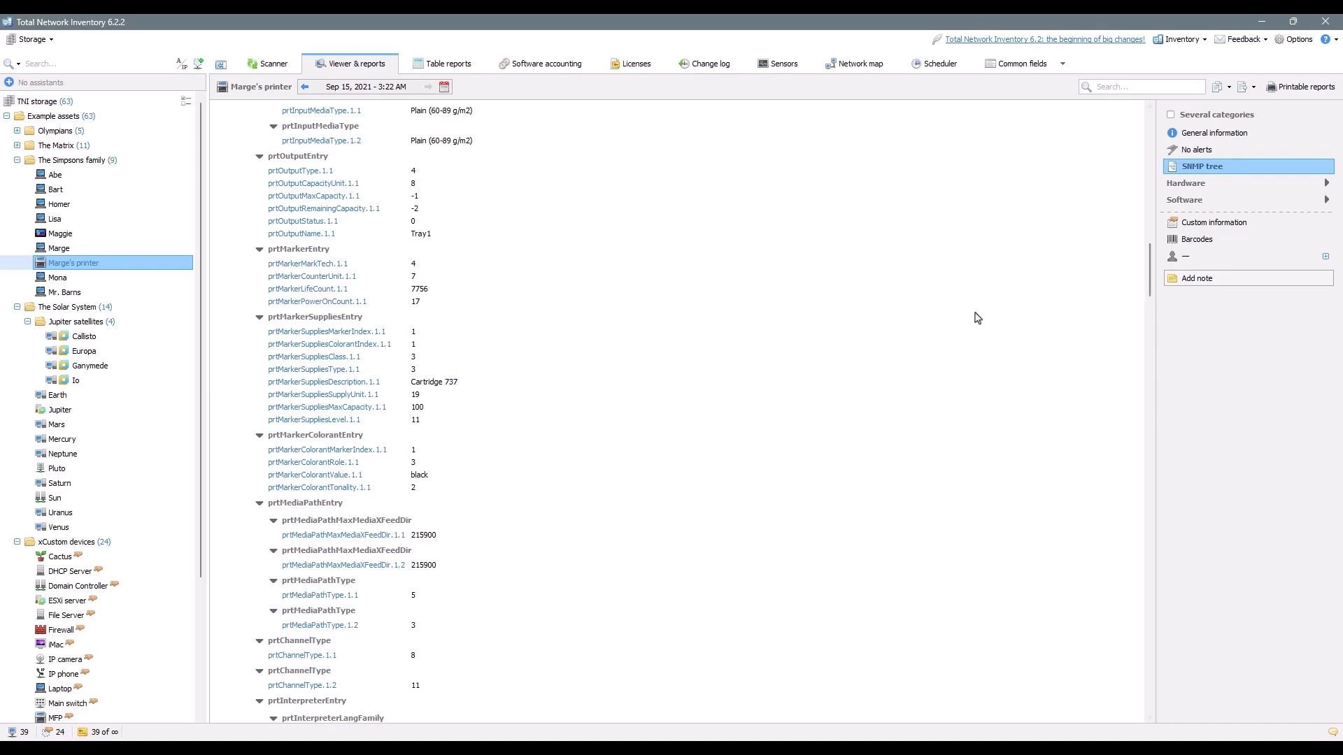
right_click(473, 391)
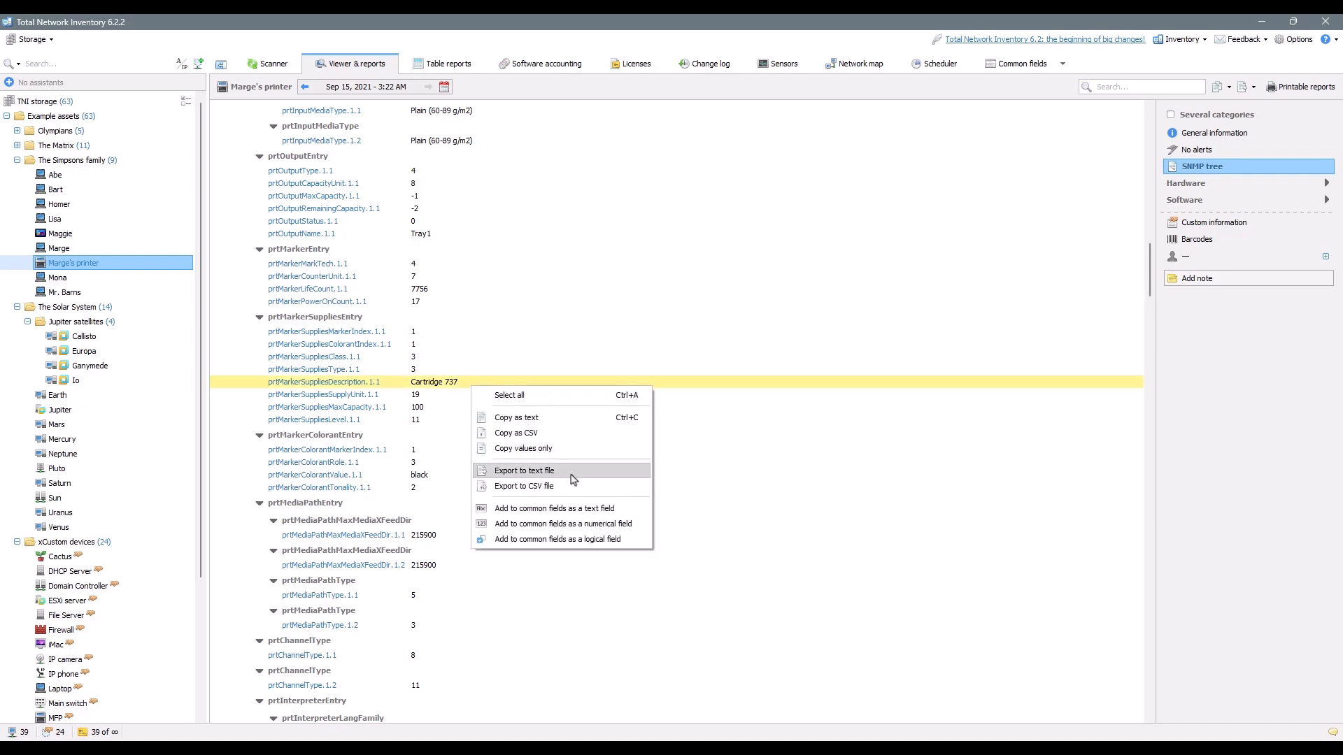
left_click(578, 510)
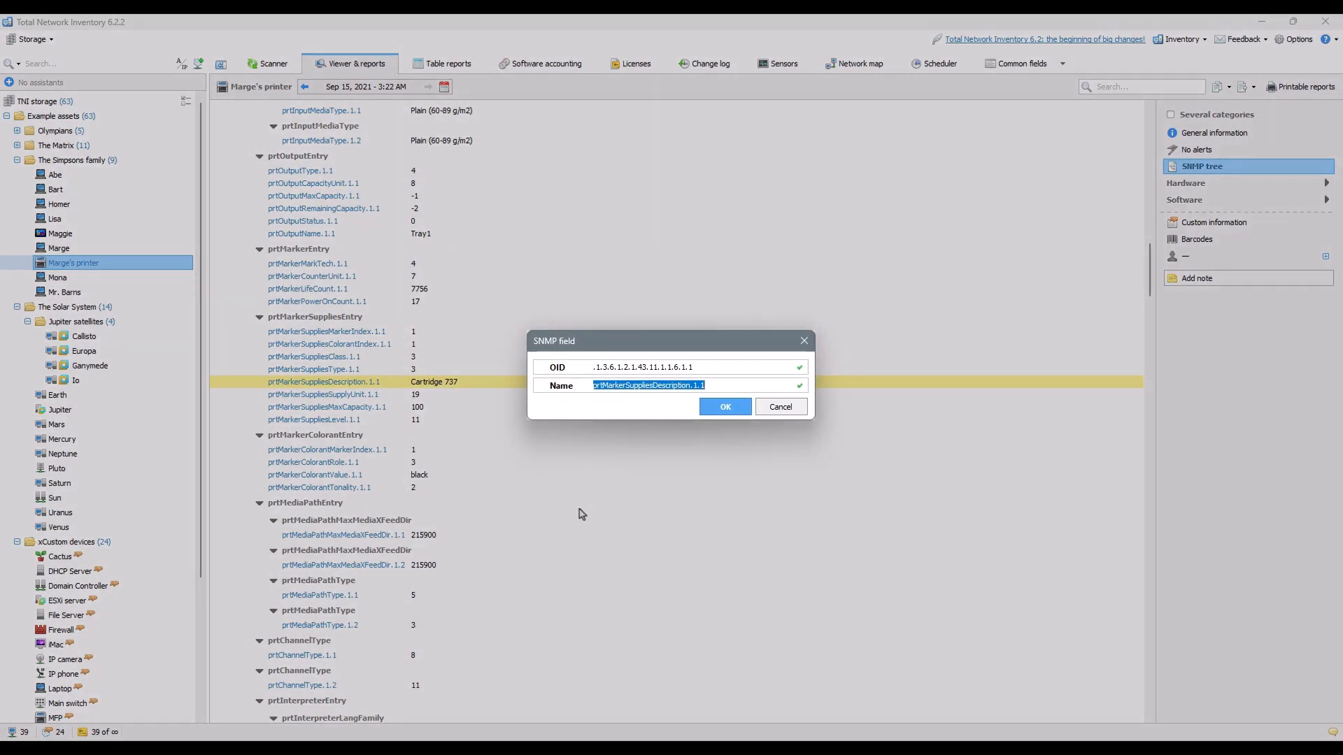
type("Cartridge type")
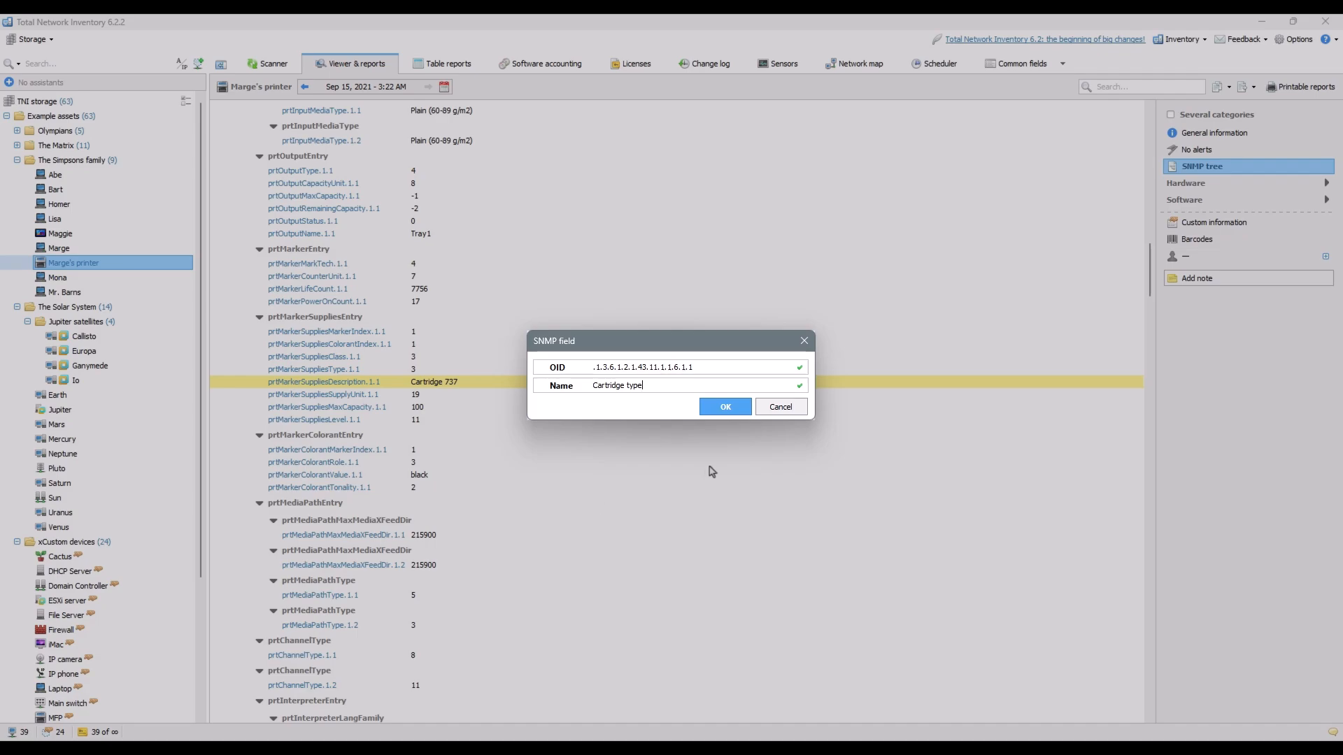
left_click(725, 407)
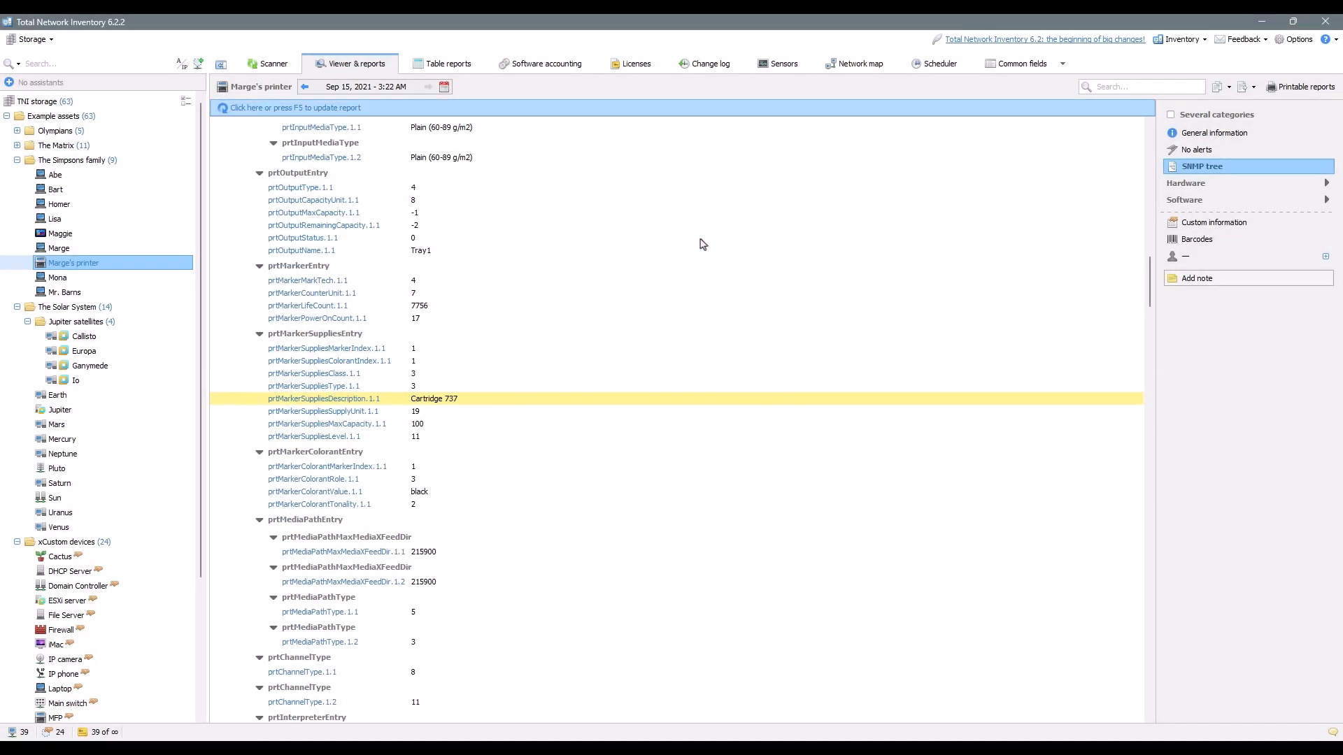
Step: Check the Cartridge type field in the printer's custom information report and in its common fields
left_click(1220, 222)
left_click(844, 154)
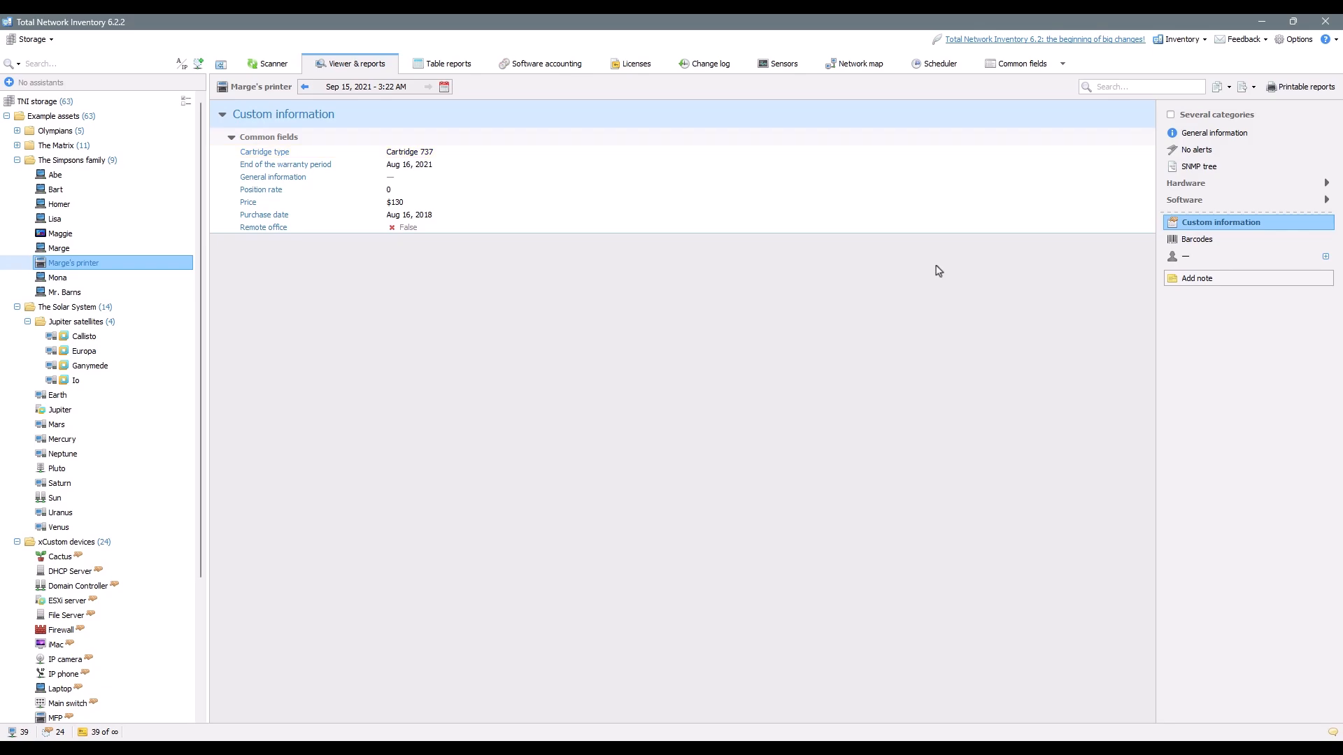
left_click(1028, 64)
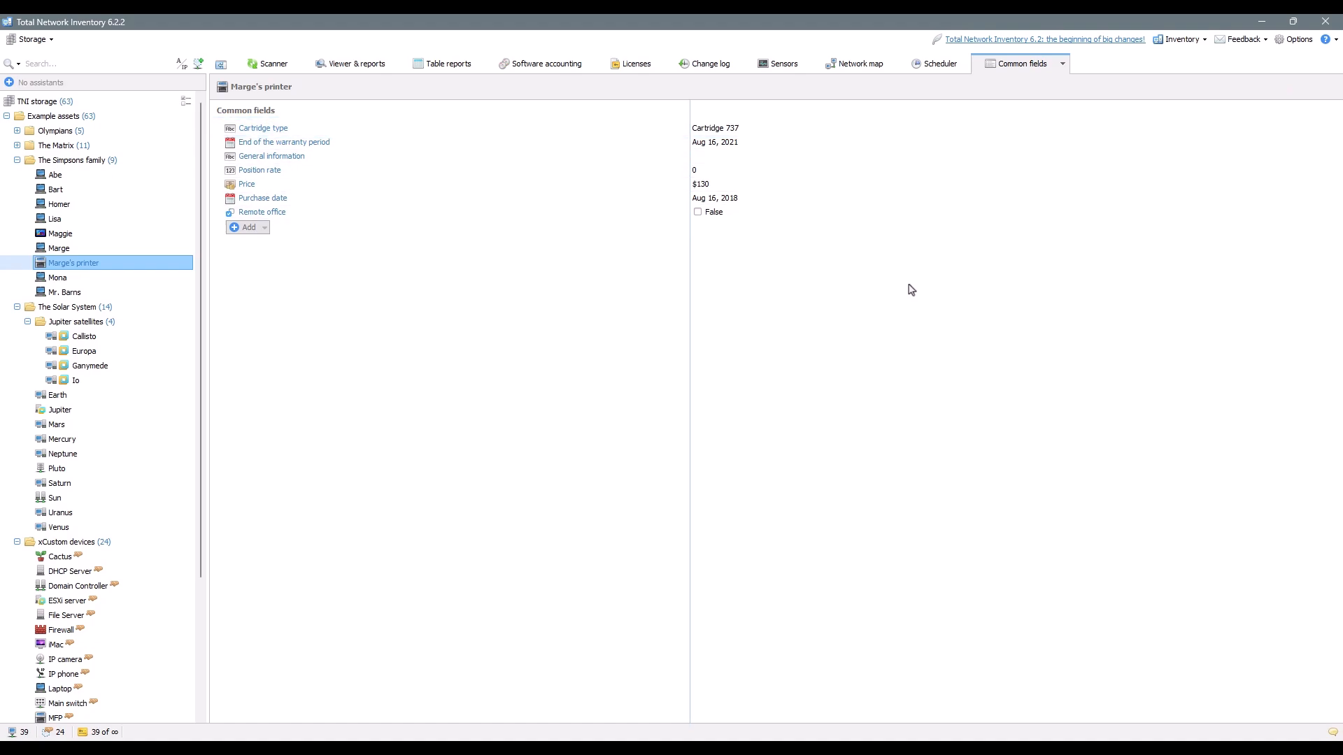
Step: Examine the special fields of the Lisa, Homer and Bart assets and the field types available for a new special field
left_click(1063, 64)
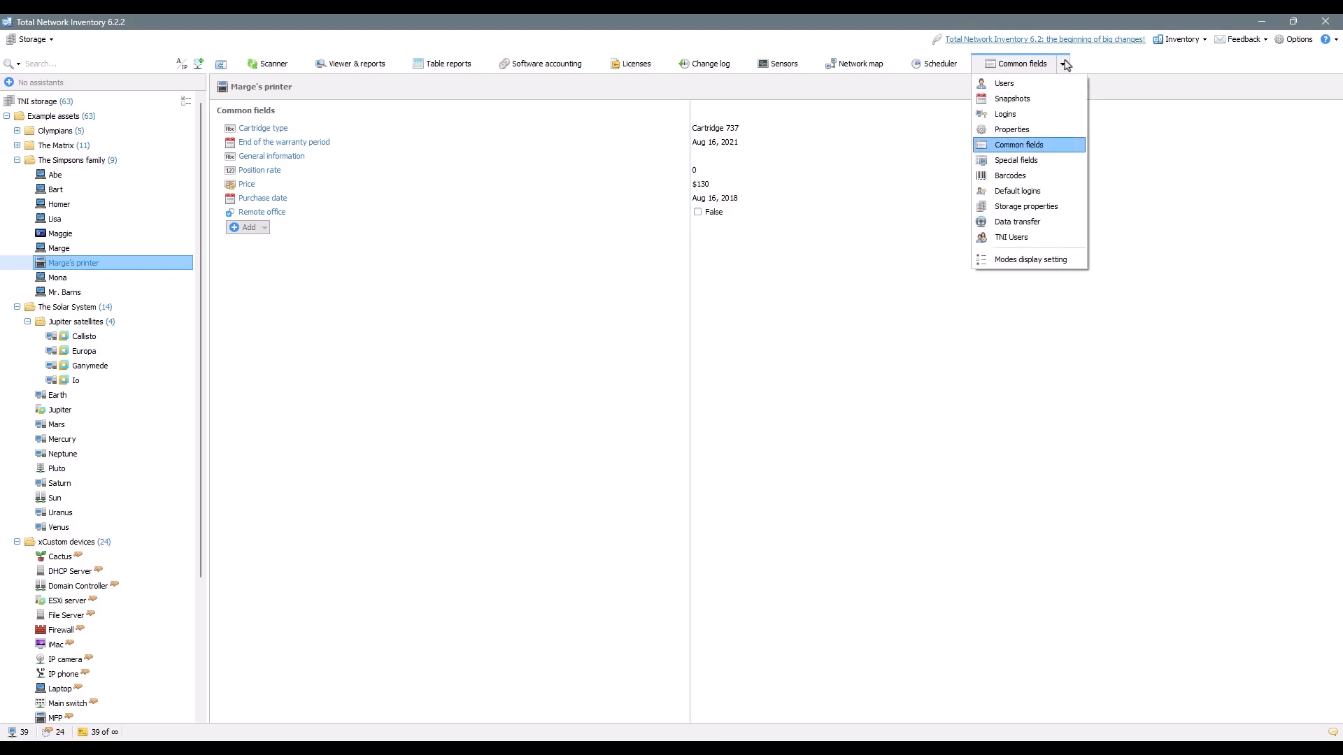
left_click(1036, 160)
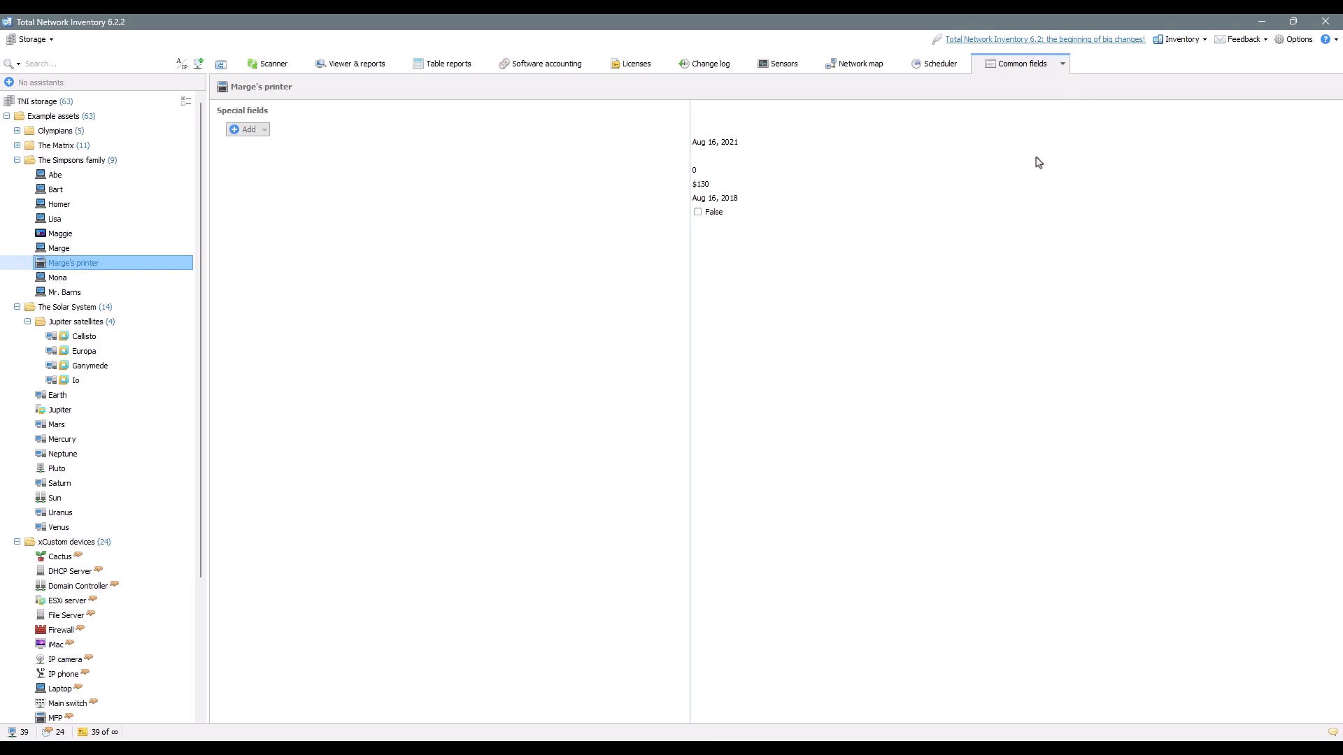
left_click(77, 222)
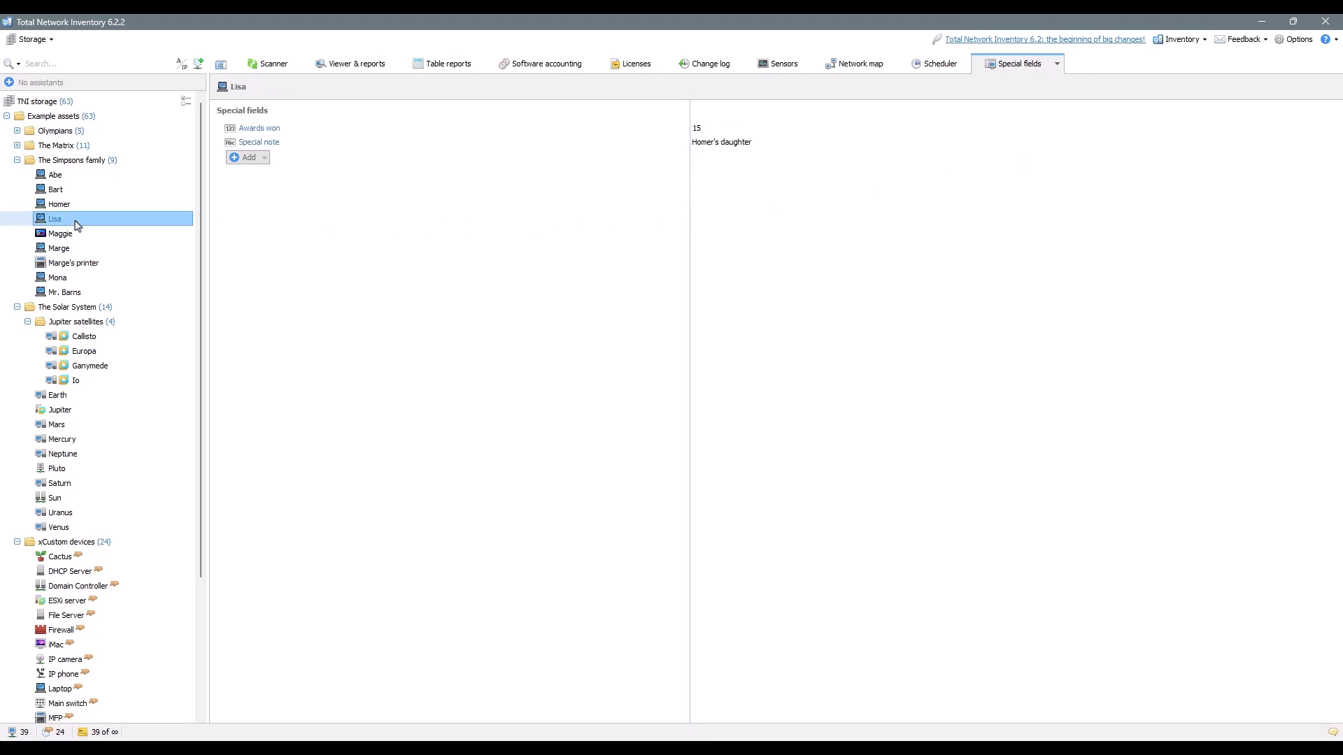
left_click(79, 211)
left_click(78, 194)
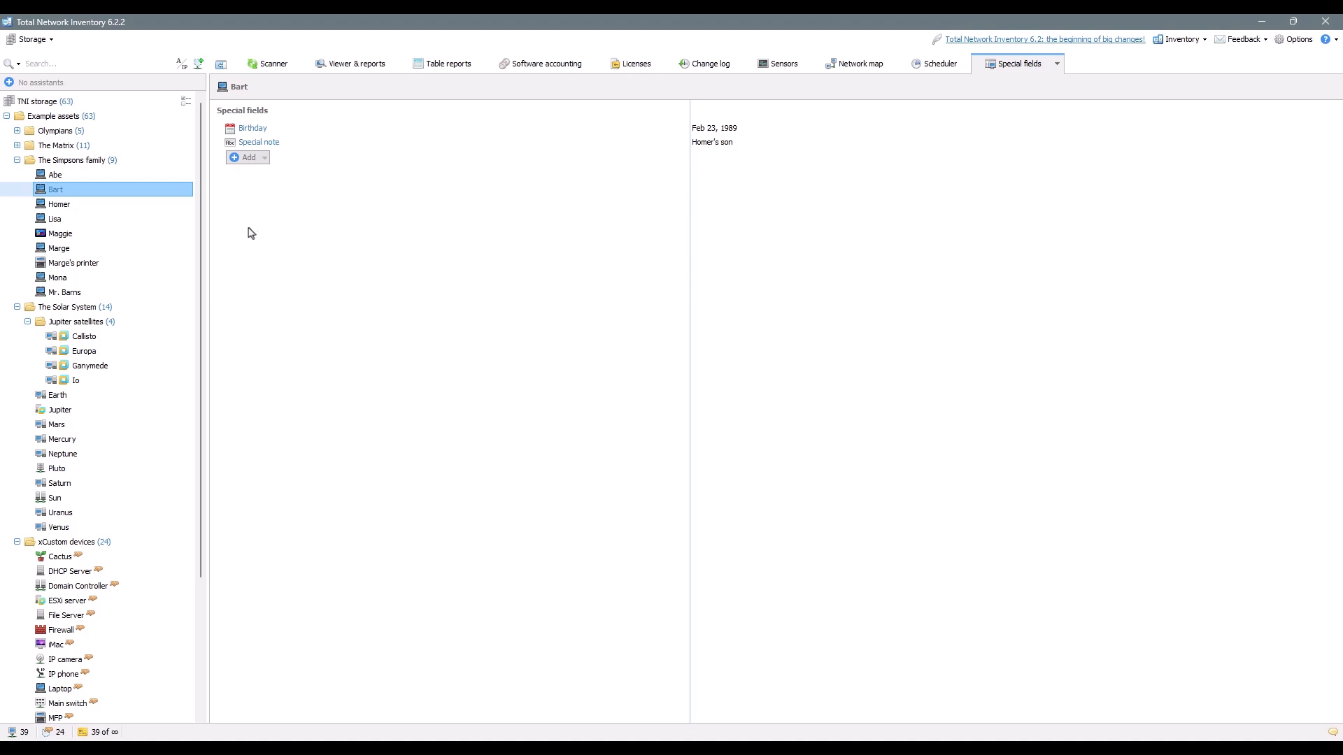
left_click(265, 159)
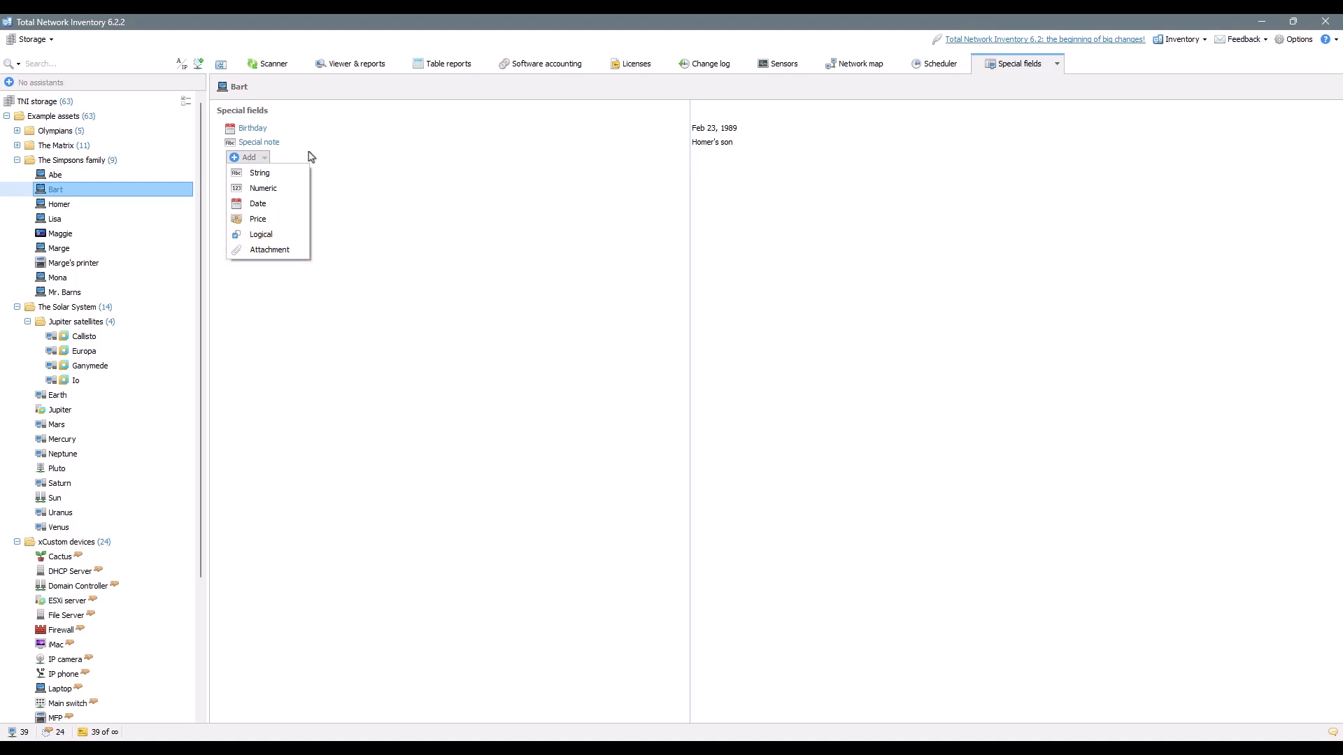
Step: Create a new custom table report template for assets and name it Special Fields
left_click(445, 66)
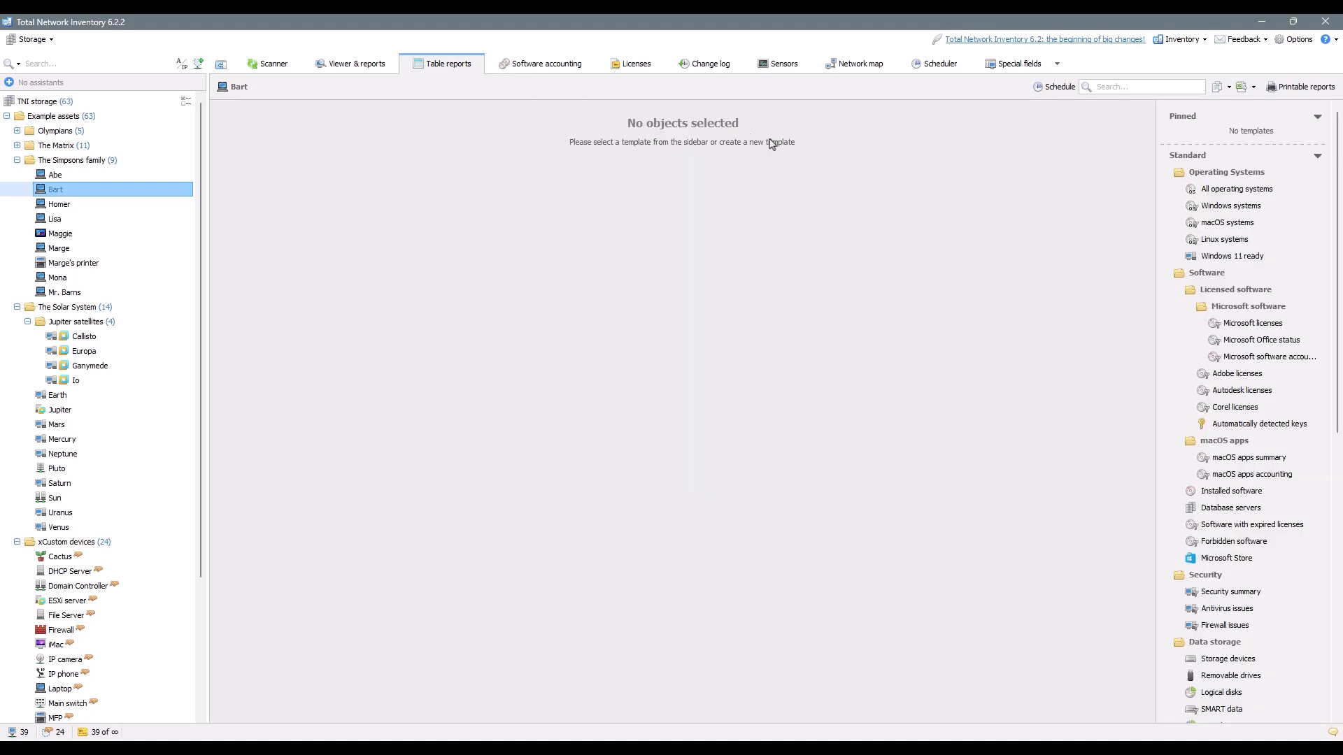
left_click_drag(1339, 281, 1338, 596)
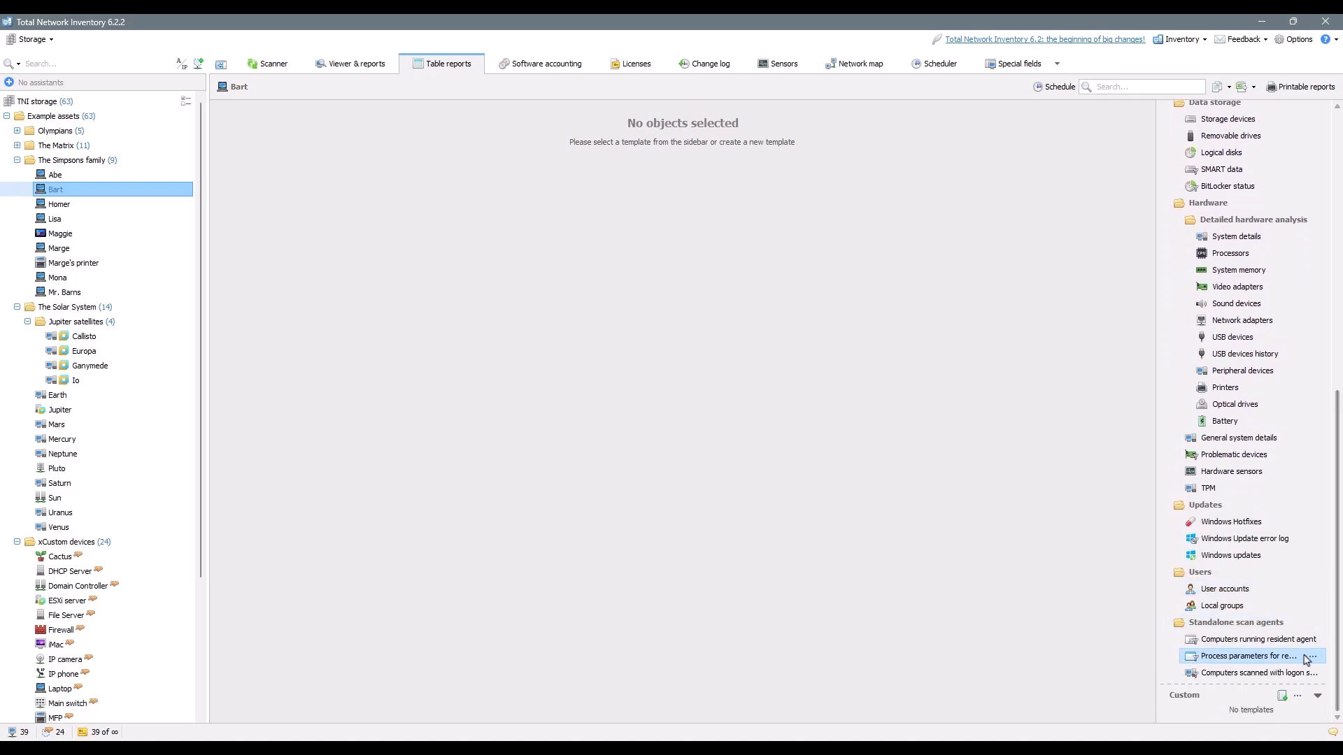
left_click(1282, 695)
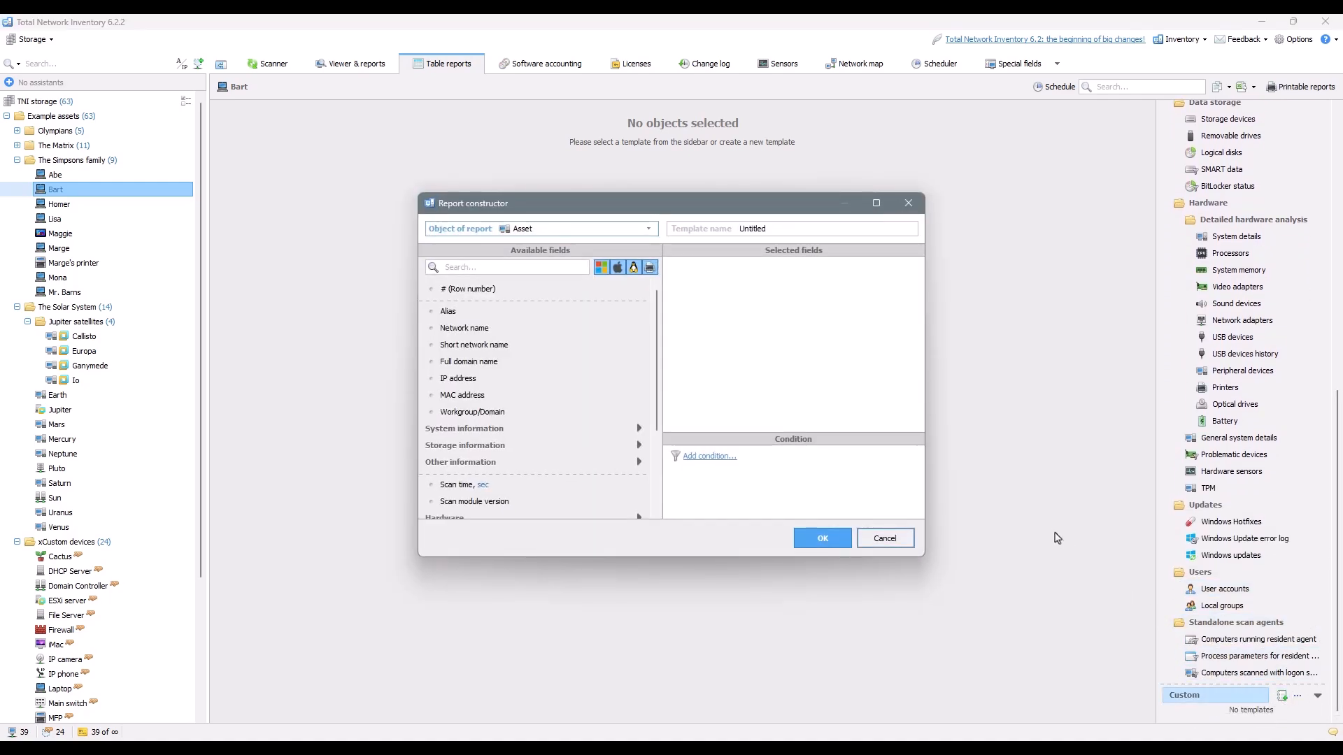
left_click(811, 230)
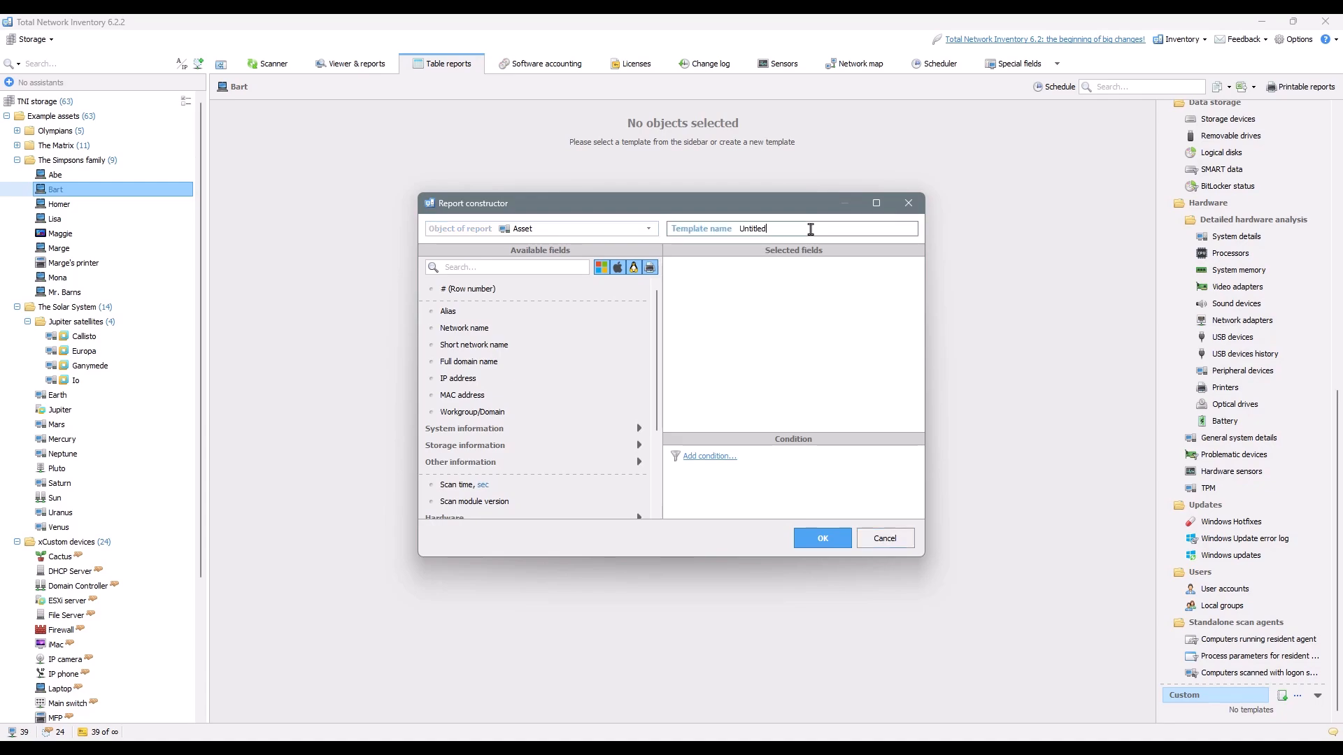
key("ctrl+a")
type("Special Fie")
Step: Add the Alias, Network name and IP address fields to the report template
double_click(474, 313)
double_click(475, 328)
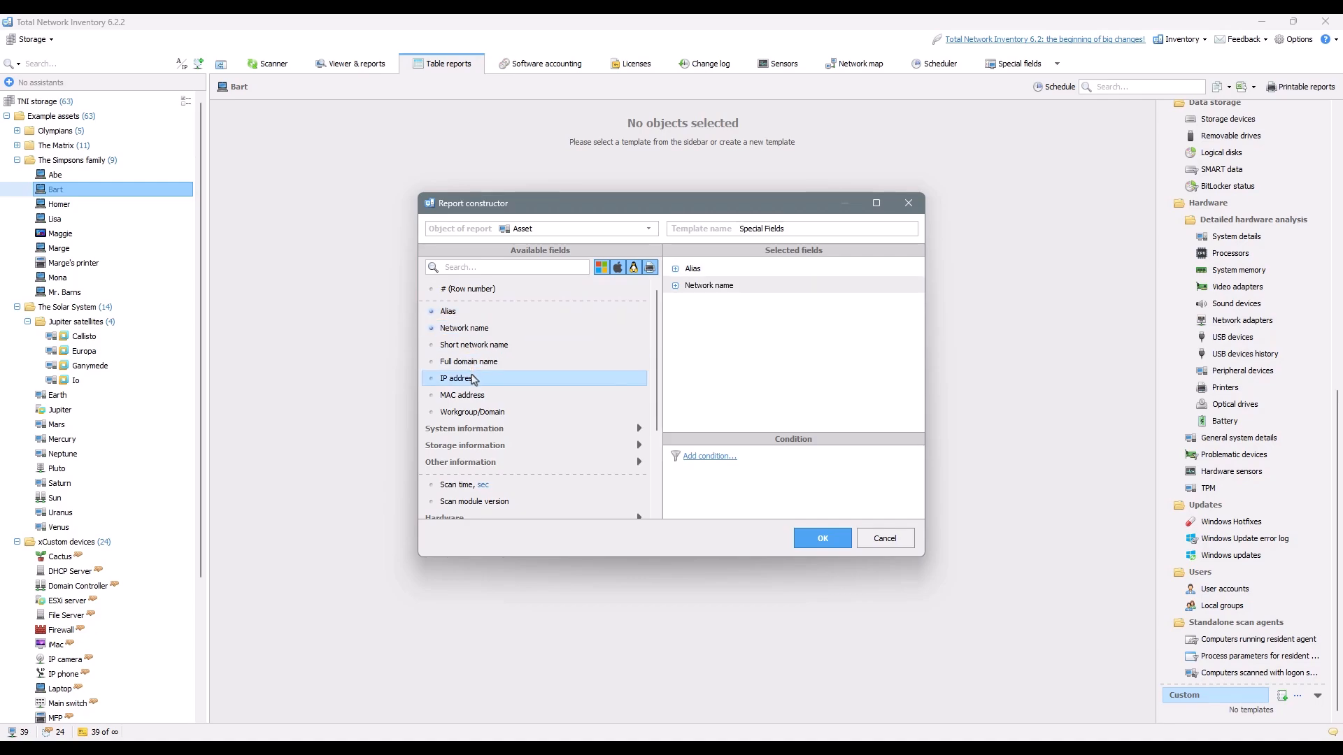
double_click(460, 379)
Step: Add the custom fields Cartridge type, End of the warranty period, General information, Position rate, Price, Purchase date, Remote office and Special fields to the template
scroll(639, 427, "down", 3)
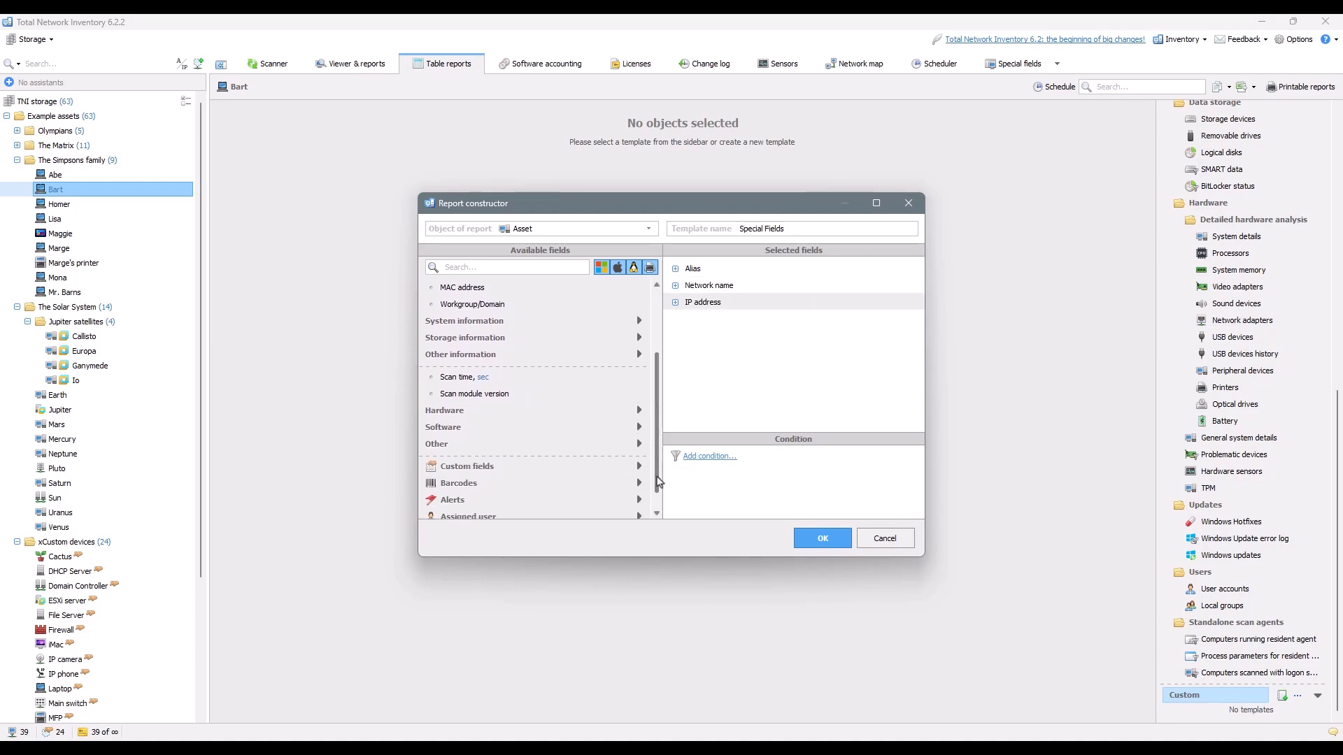
scroll(640, 446, "down", 3)
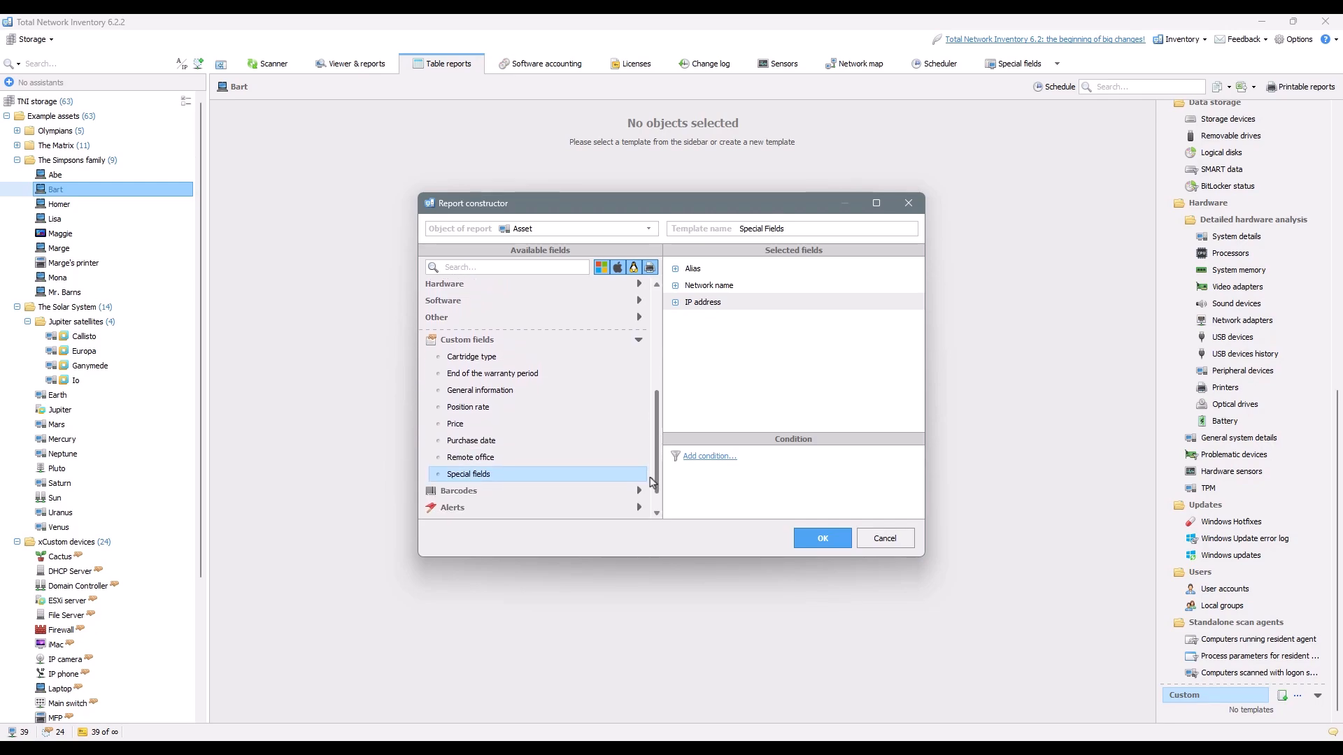
double_click(489, 356)
double_click(493, 374)
double_click(514, 391)
double_click(518, 407)
double_click(522, 424)
double_click(523, 441)
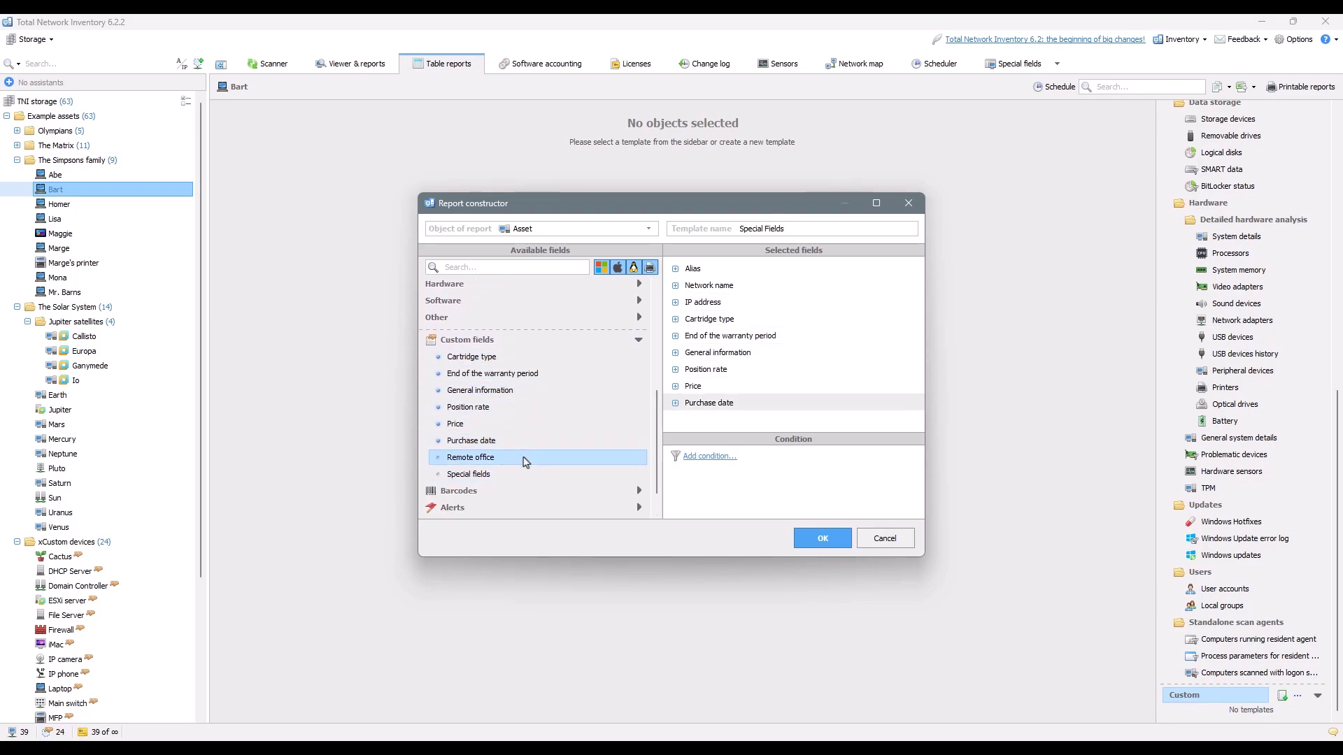
double_click(524, 457)
double_click(533, 474)
Step: Save the report template and show its table report for all assets in The Simpsons family group
scroll(657, 470, "down", 1)
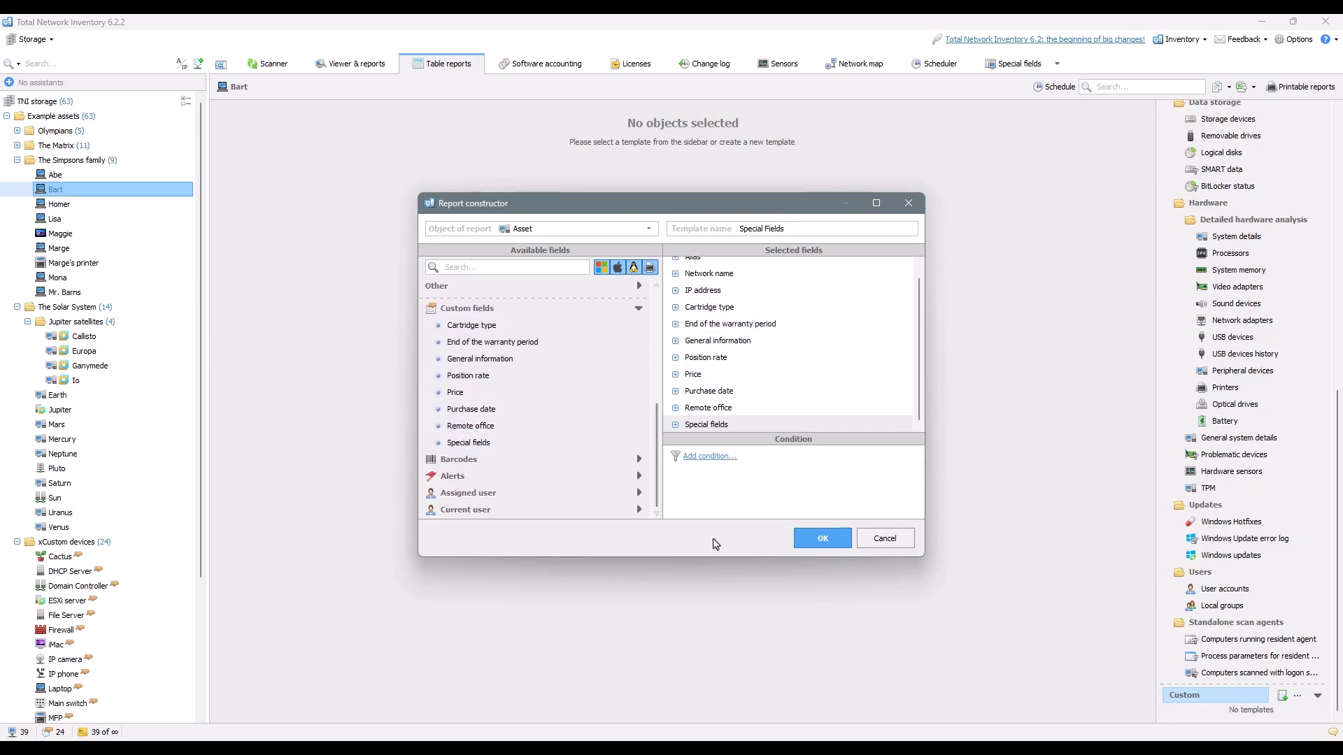
left_click(809, 549)
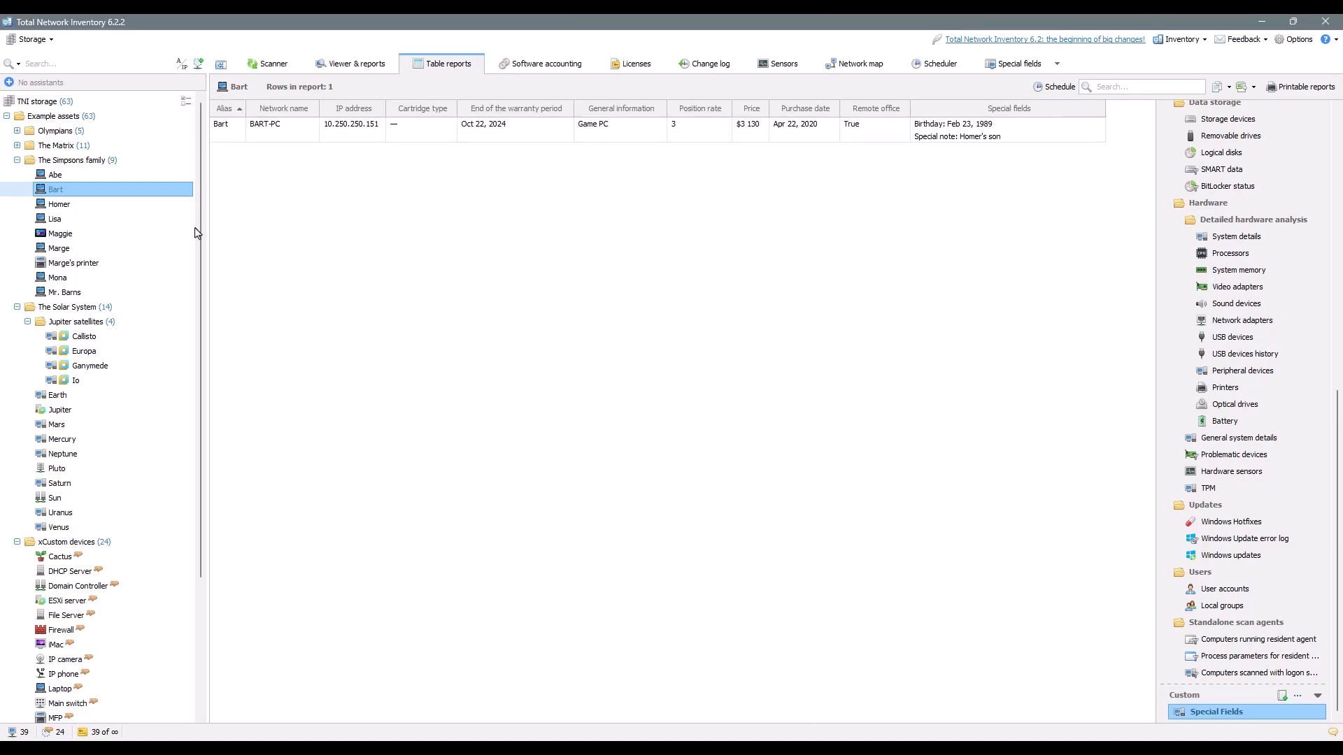
left_click(91, 161)
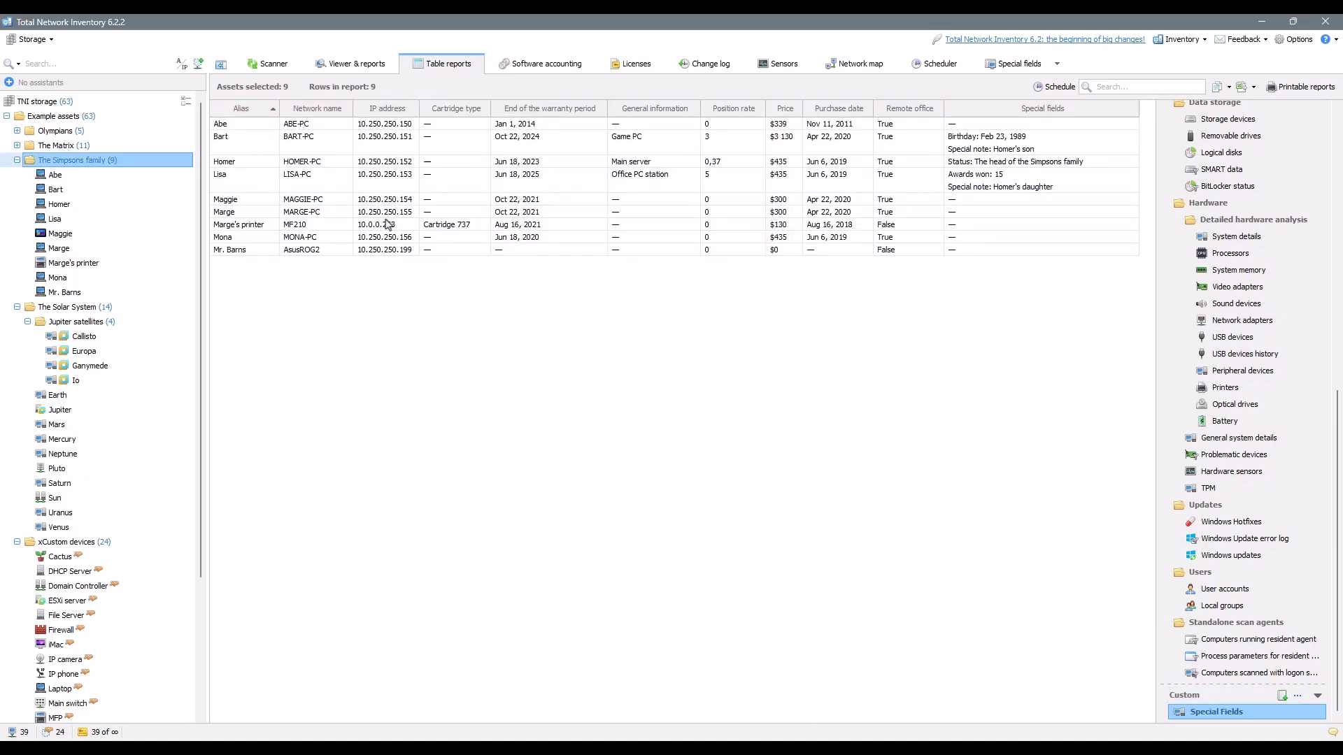